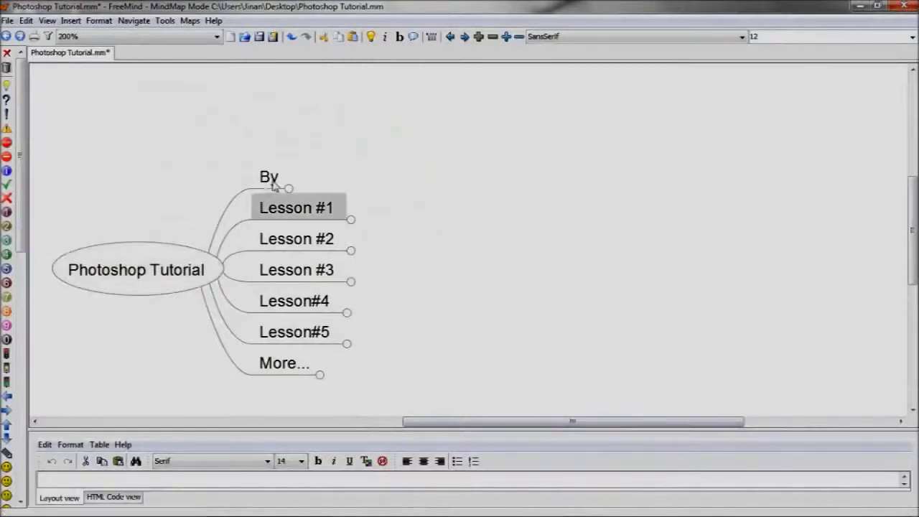
# - Unfold the By branch and go through its author, founder/title and Twitter entries
pyautogui.click(271, 180)
pyautogui.click(372, 136)
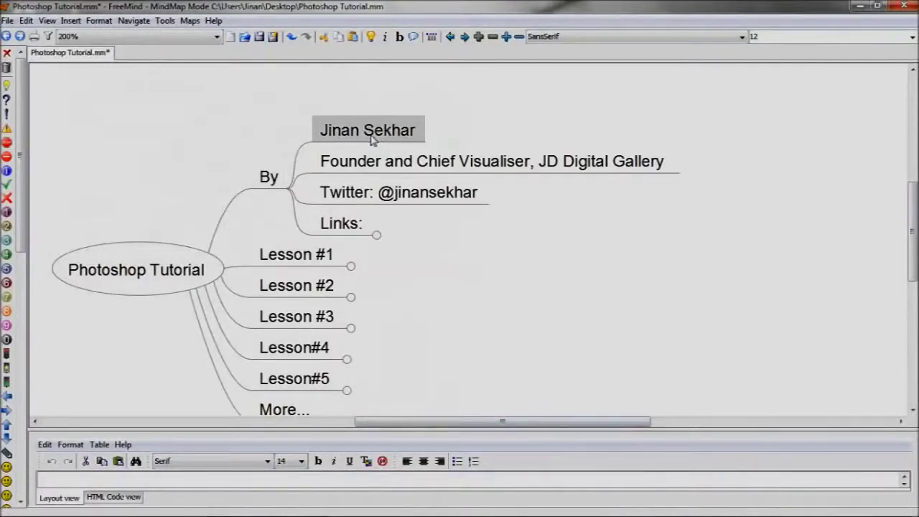
pyautogui.click(380, 163)
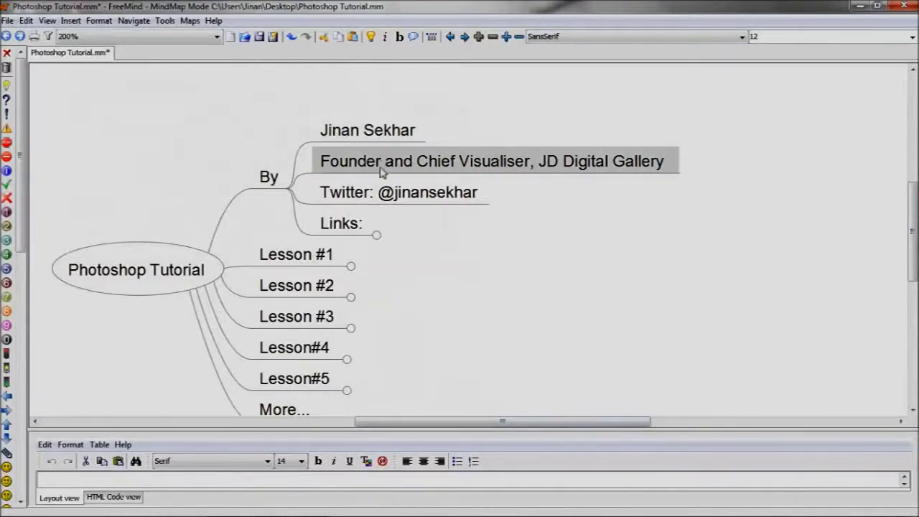
pyautogui.click(387, 199)
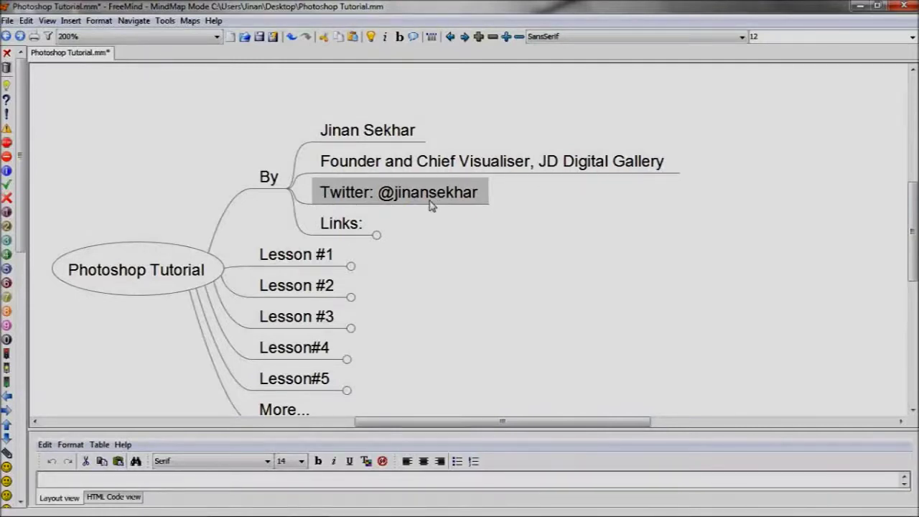
# - Unfold Lesson #1 and go through its topics, from What is Adobe Photoshop to Happy Birthday Poster
pyautogui.click(316, 257)
pyautogui.click(475, 175)
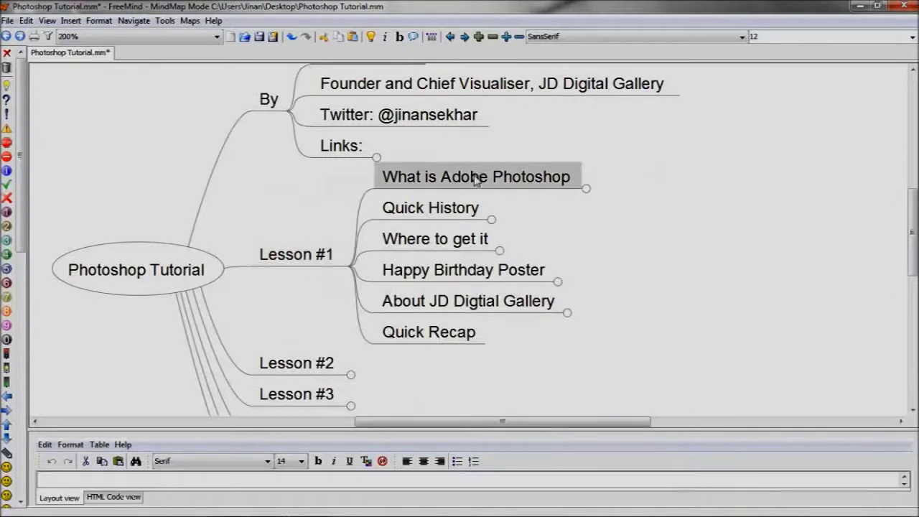
pyautogui.click(470, 207)
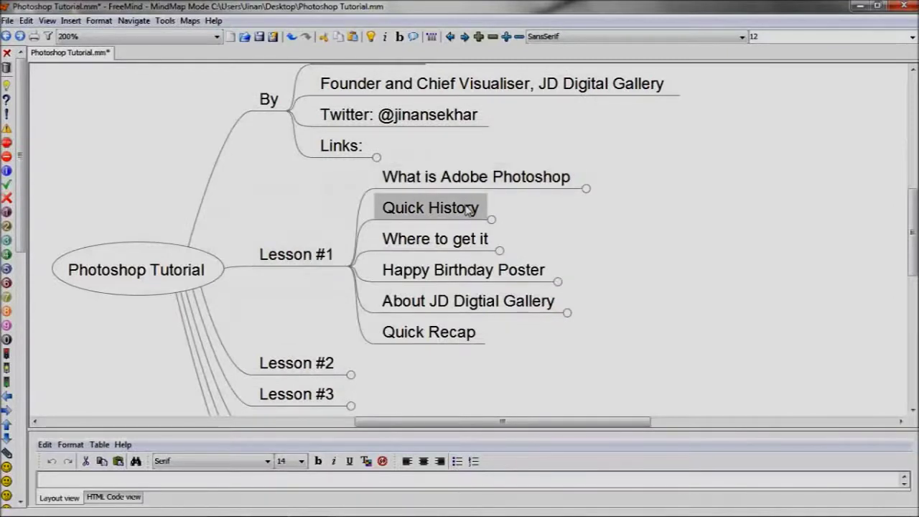
pyautogui.click(465, 242)
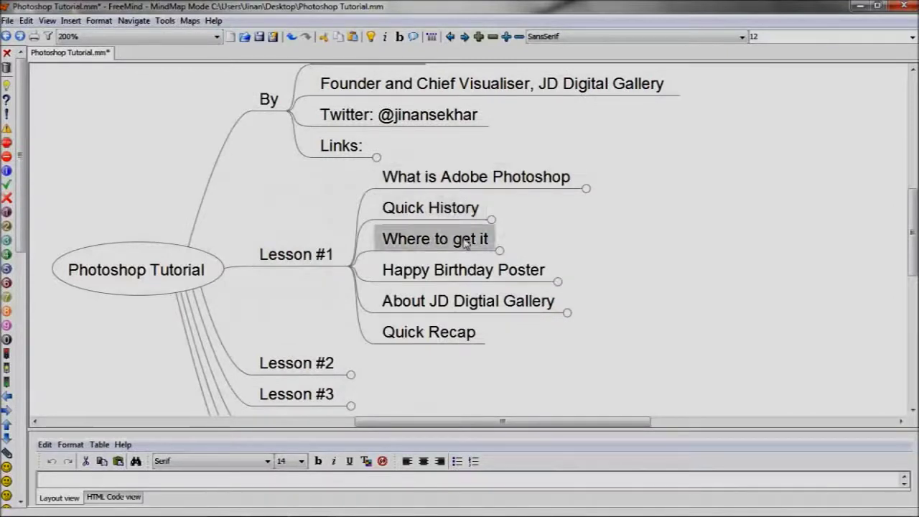
pyautogui.click(462, 277)
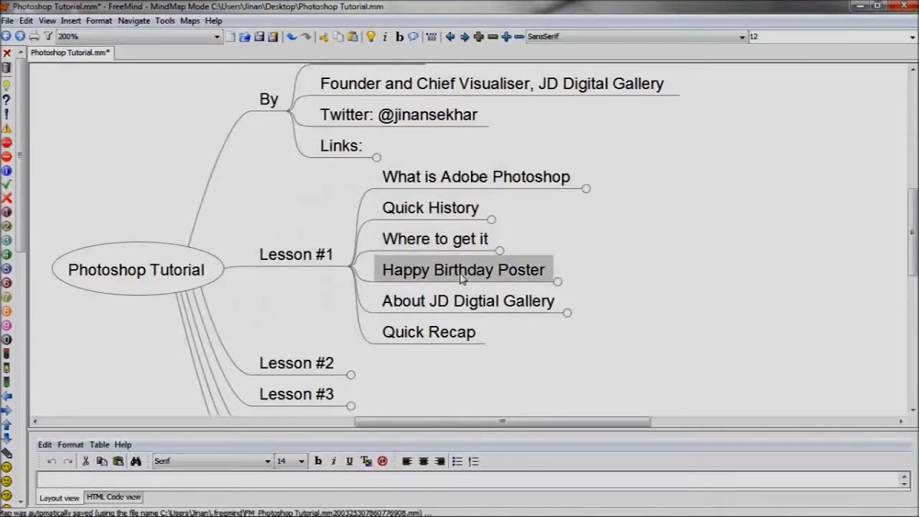
# - Unfold Lesson #2's Cleanup unwanted elements to Open a Photograph, Make Selection and Content aware Fill
pyautogui.click(303, 366)
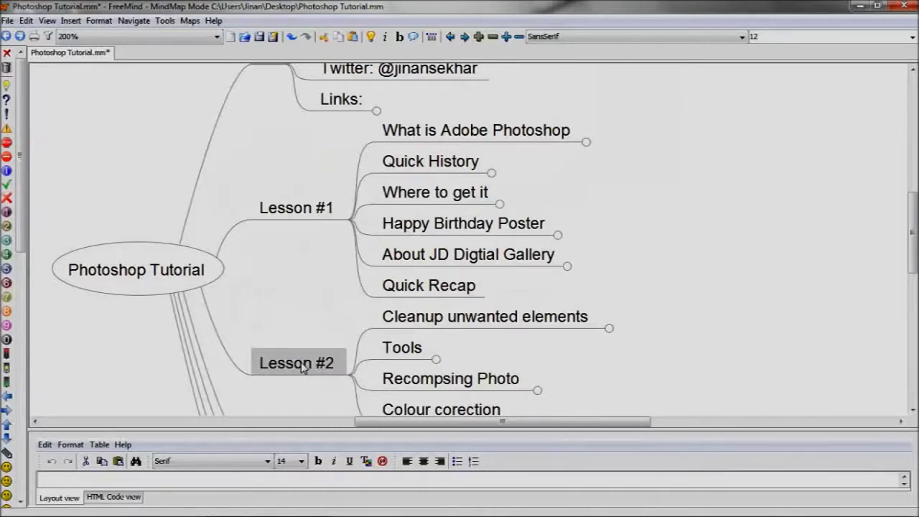
pyautogui.click(522, 327)
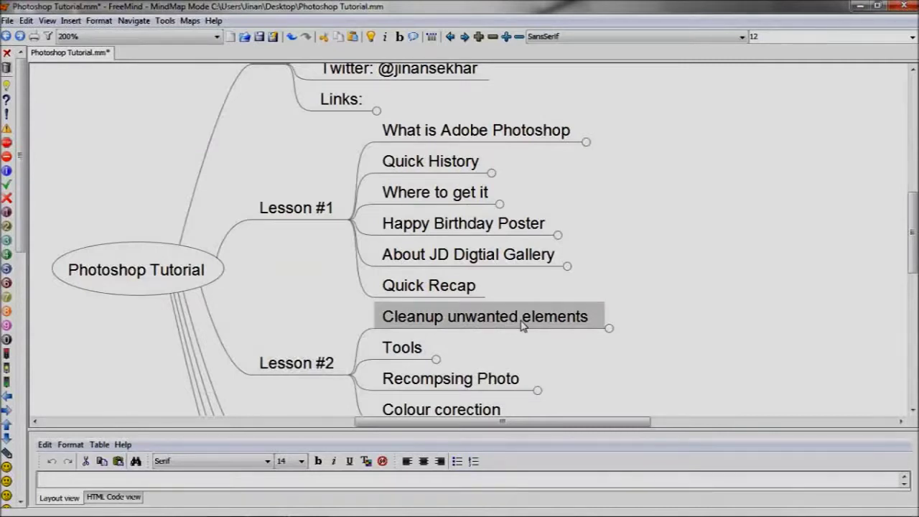
pyautogui.click(523, 327)
pyautogui.click(661, 313)
pyautogui.click(792, 287)
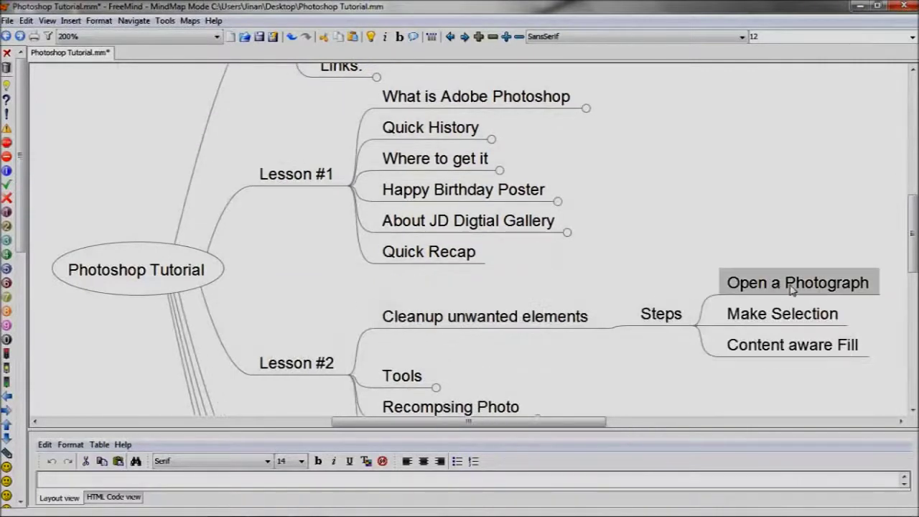
pyautogui.click(787, 324)
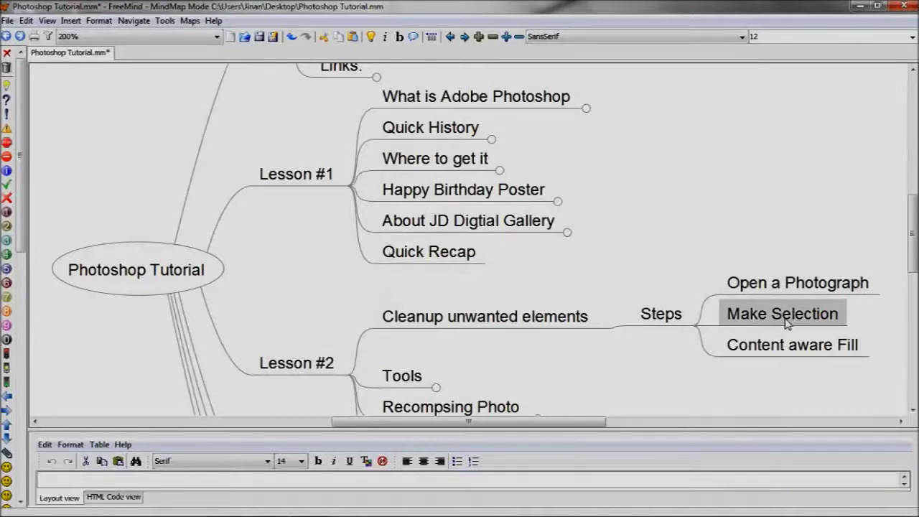
pyautogui.click(787, 355)
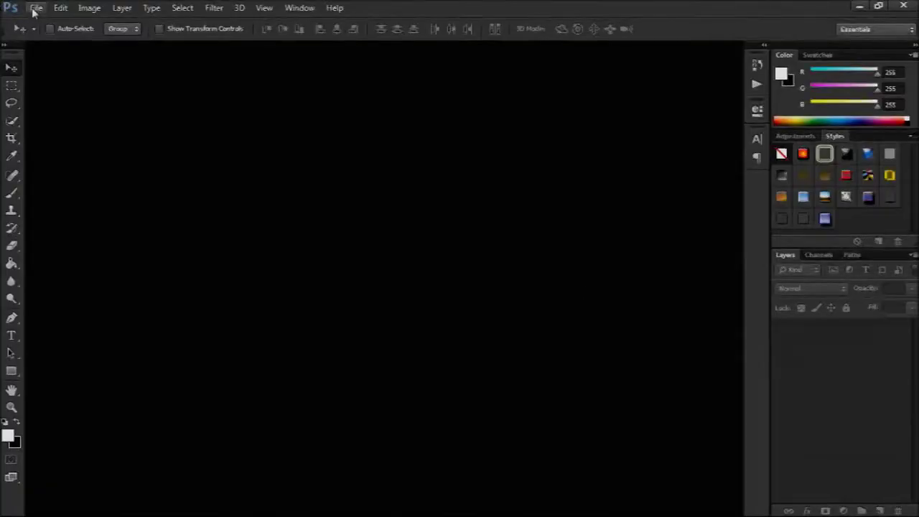
# - Open DSC_0920 from the photos folder in Photoshop
pyautogui.click(34, 8)
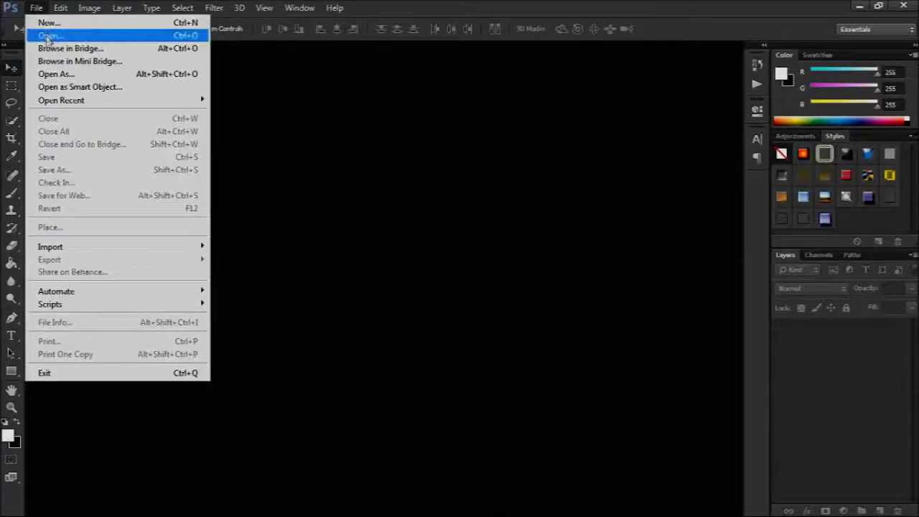
pyautogui.click(47, 37)
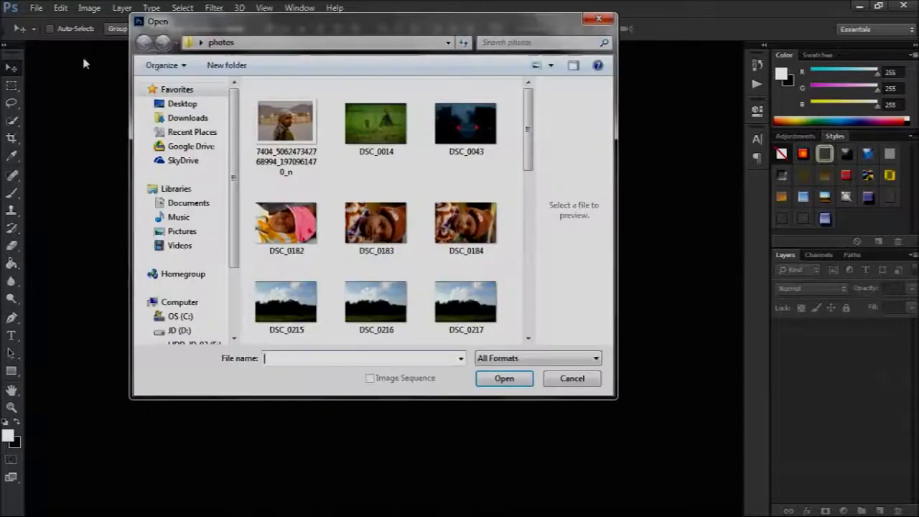
pyautogui.moveTo(529, 130); pyautogui.dragTo(531, 237)
pyautogui.click(375, 206)
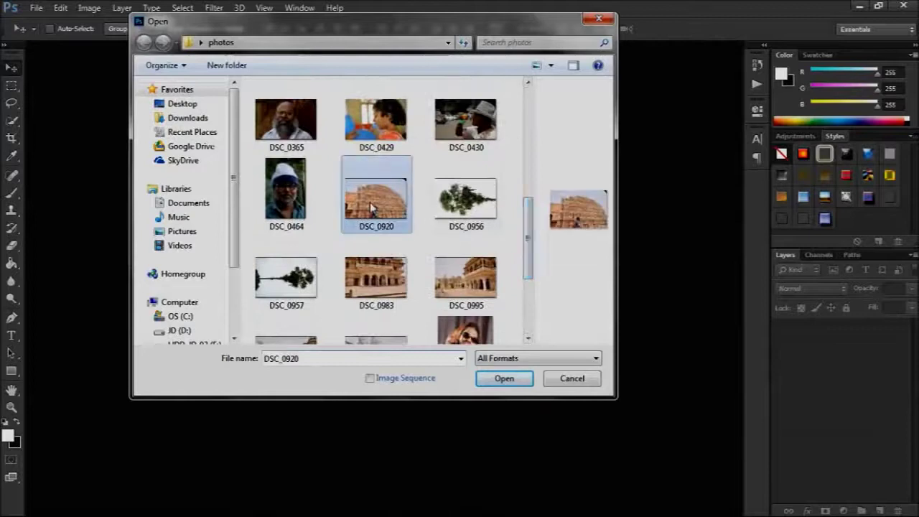
pyautogui.click(505, 381)
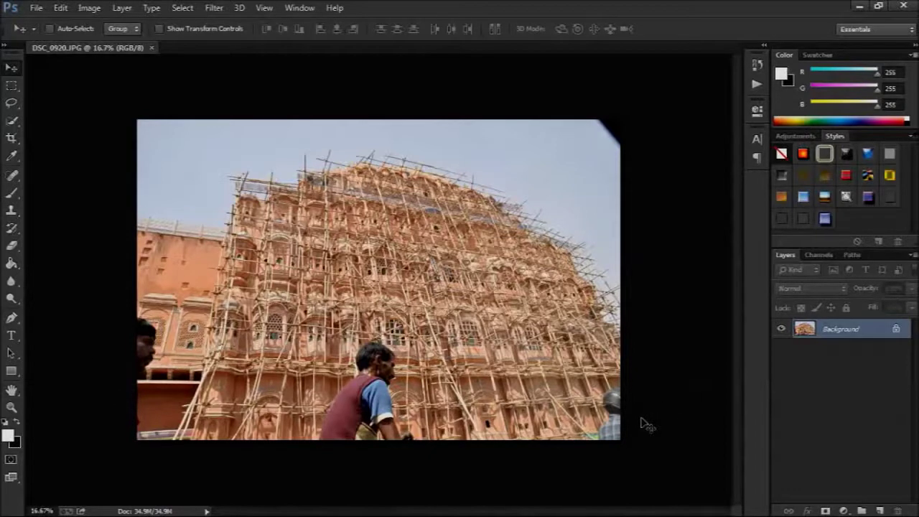
# - Duplicate the Background layer into a 'Background copy' layer
pyautogui.rightClick(850, 335)
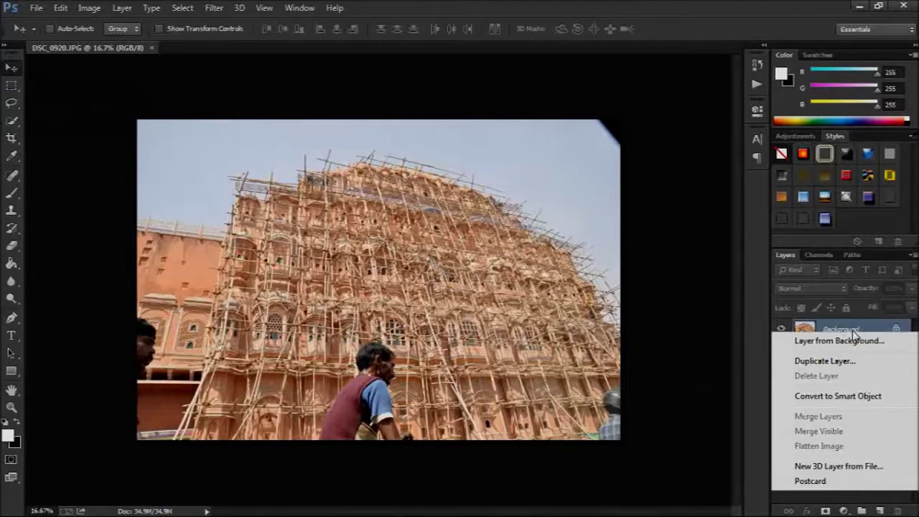
pyautogui.click(853, 360)
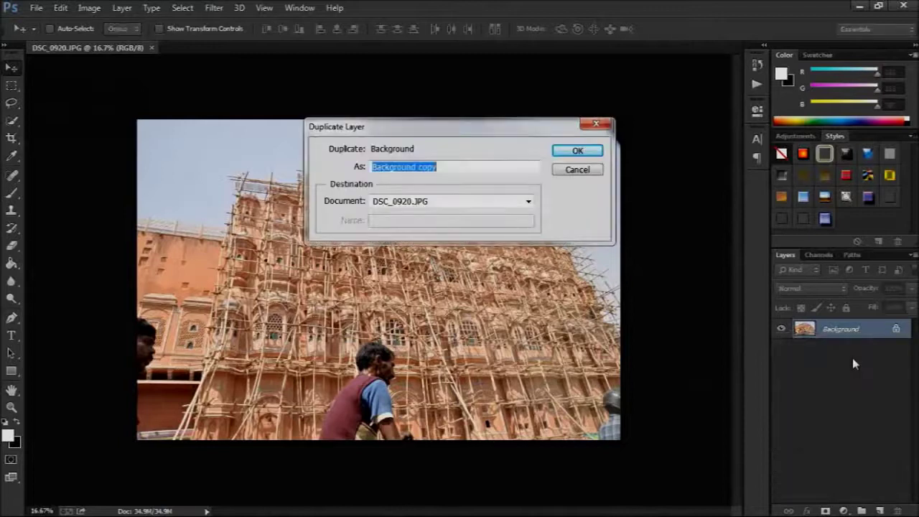
pyautogui.click(590, 154)
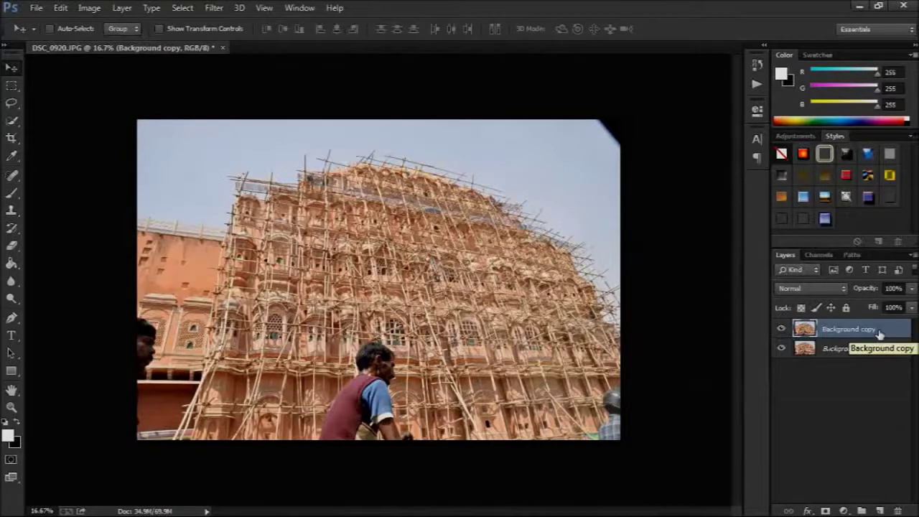
# - Lasso the man at the left edge and fill him out with Content-Aware Fill
pyautogui.click(11, 102)
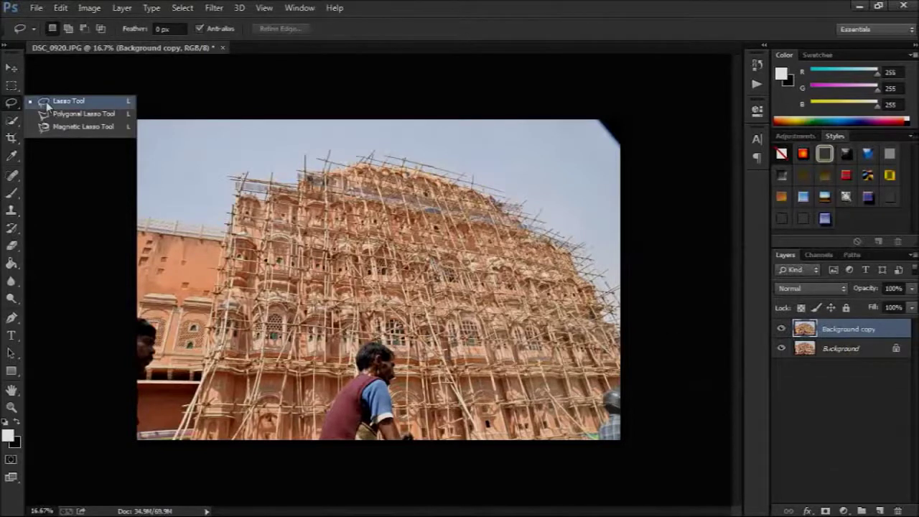
pyautogui.click(45, 104)
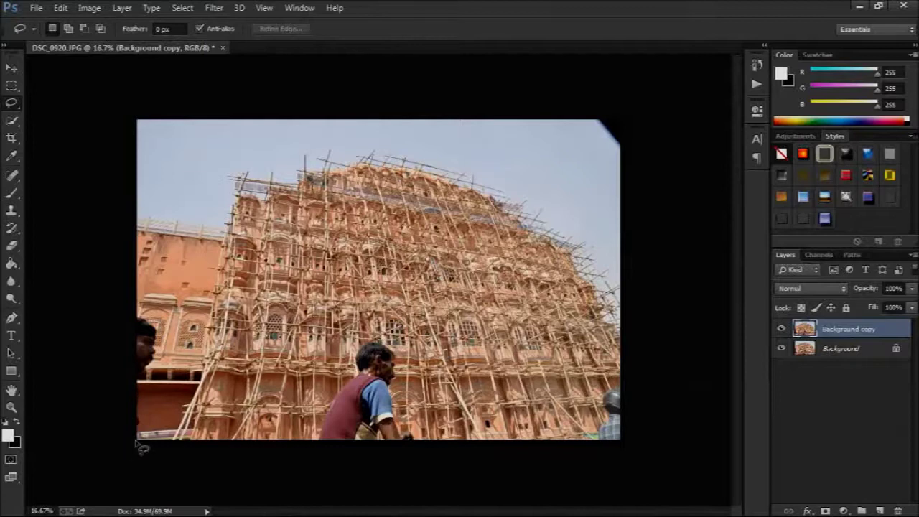
pyautogui.moveTo(149, 430)
pyautogui.mouseDown()
pyautogui.moveTo(144, 369)
pyautogui.moveTo(164, 339)
pyautogui.moveTo(152, 347)
pyautogui.moveTo(120, 333)
pyautogui.moveTo(122, 449)
pyautogui.moveTo(150, 452)
pyautogui.mouseUp()
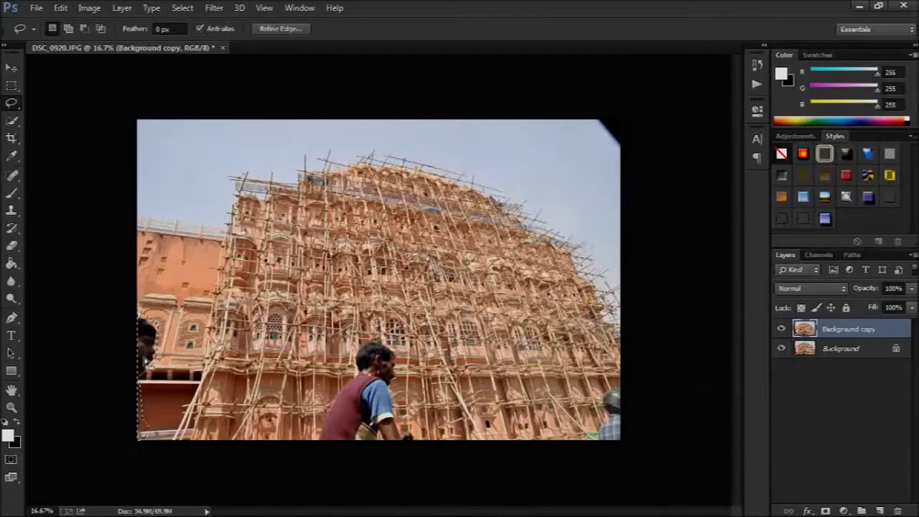
pyautogui.rightClick(149, 352)
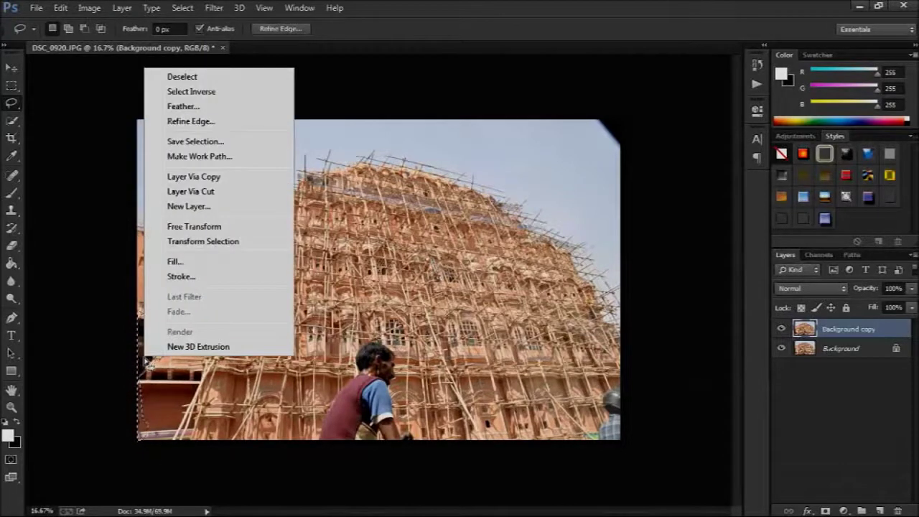
pyautogui.click(191, 264)
pyautogui.click(488, 151)
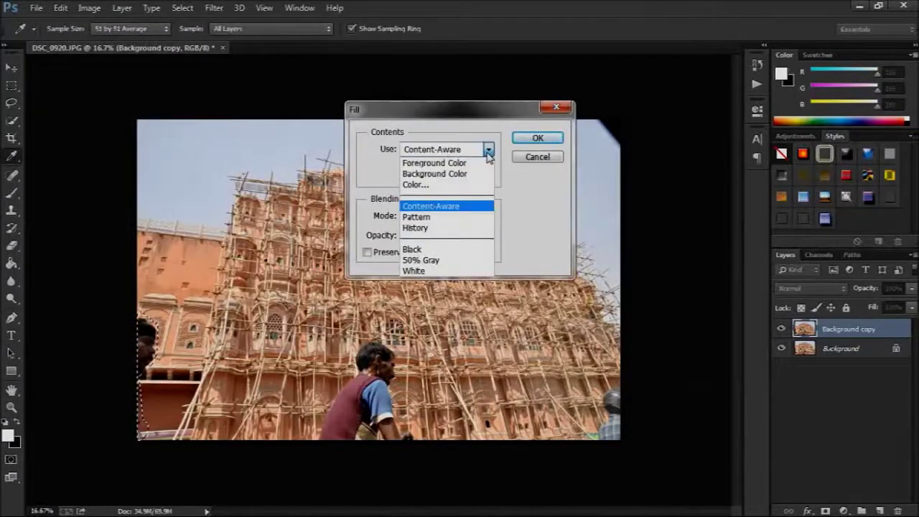
pyautogui.click(471, 207)
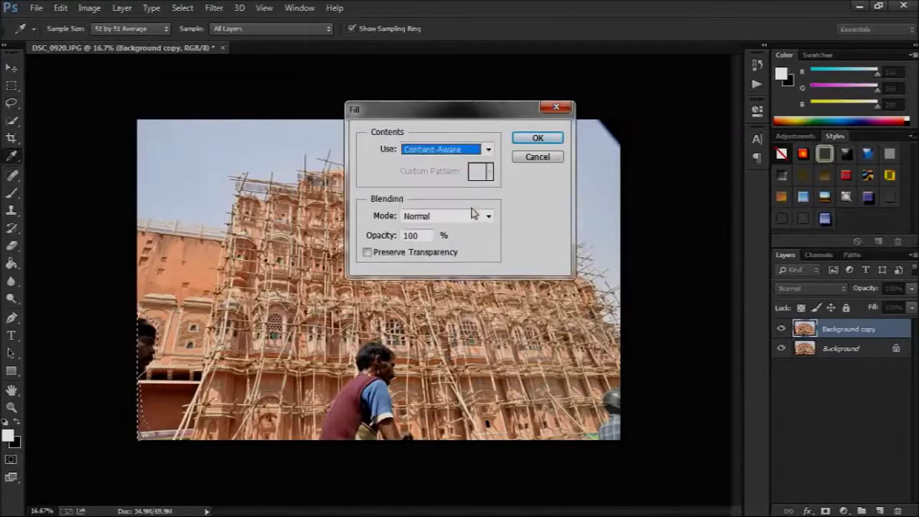
pyautogui.click(538, 137)
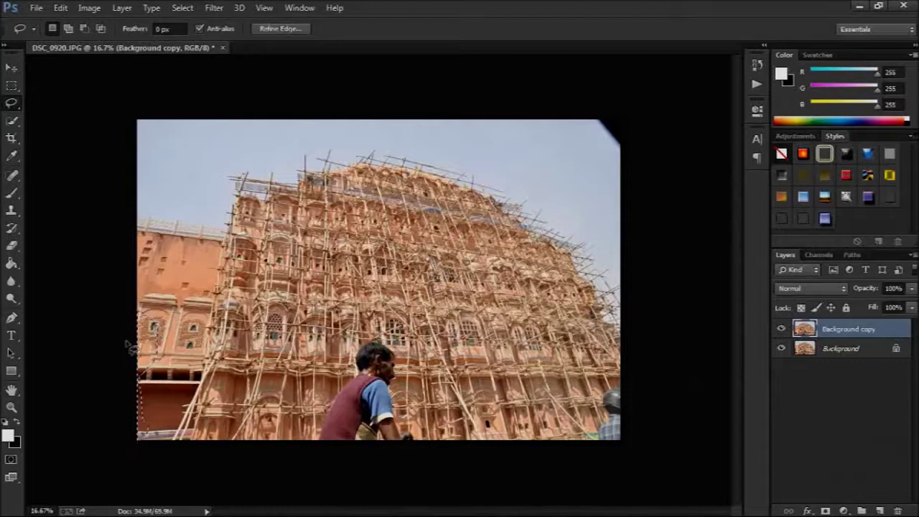
# - Deselect, then select the leftover strip along the lower-left edge and clear it
pyautogui.hotkey('ctrl', 'd')
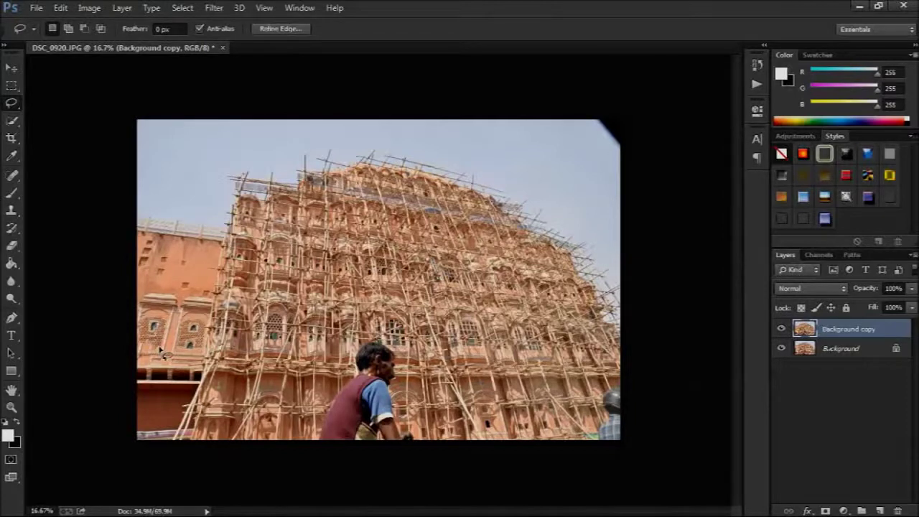
pyautogui.moveTo(164, 352)
pyautogui.mouseDown()
pyautogui.moveTo(141, 413)
pyautogui.moveTo(143, 334)
pyautogui.moveTo(161, 319)
pyautogui.moveTo(167, 372)
pyautogui.mouseUp()
pyautogui.click(167, 378)
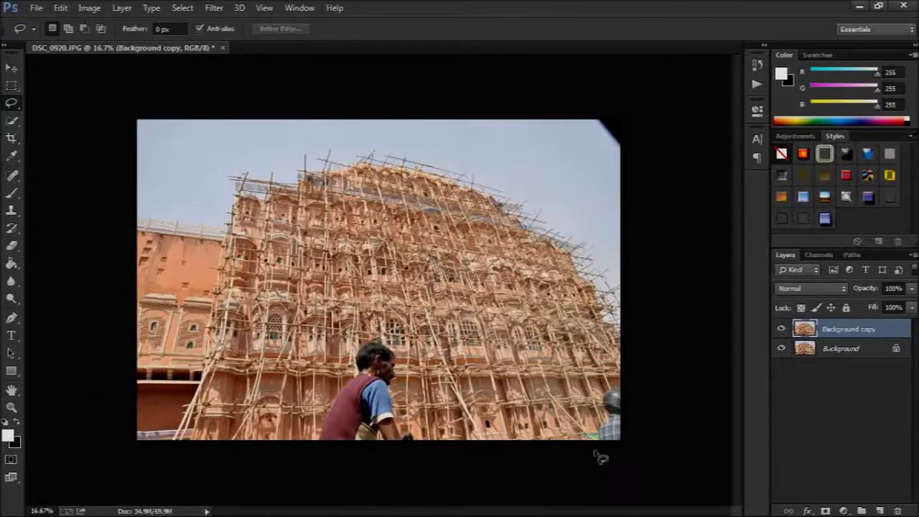
# - Content-Aware Fill the selected figure in the lower-right corner, then deselect
pyautogui.rightClick(614, 442)
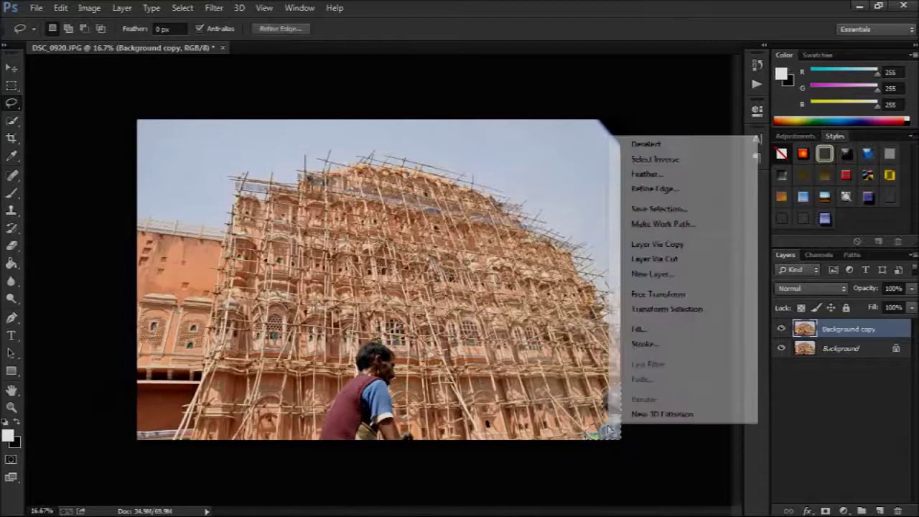
pyautogui.click(626, 328)
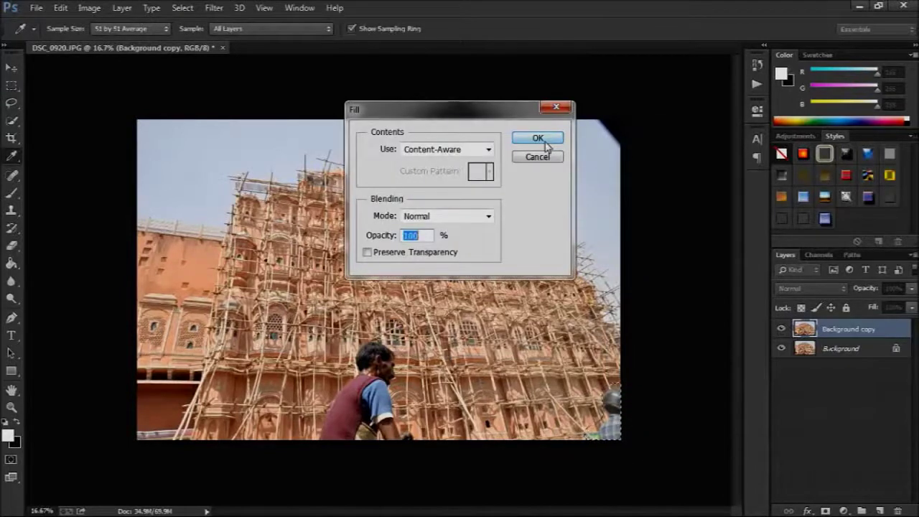
pyautogui.click(545, 141)
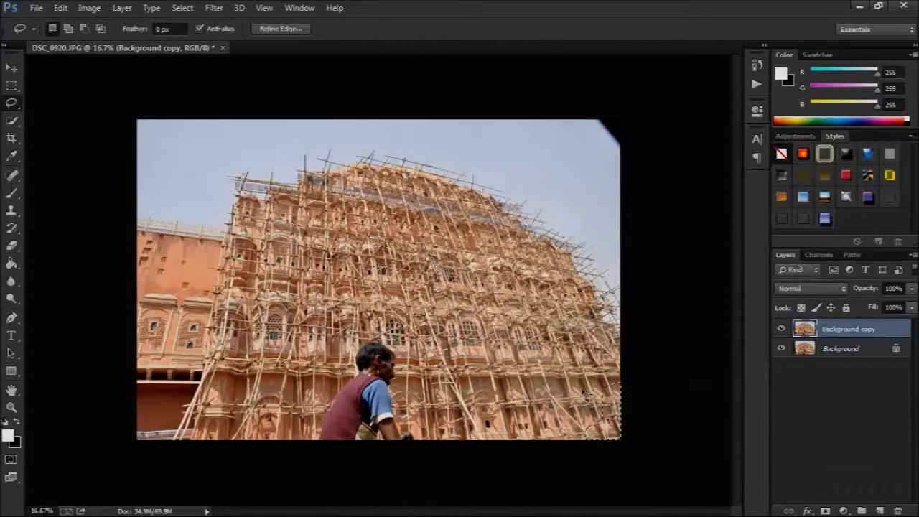
pyautogui.hotkey('ctrl', 'd')
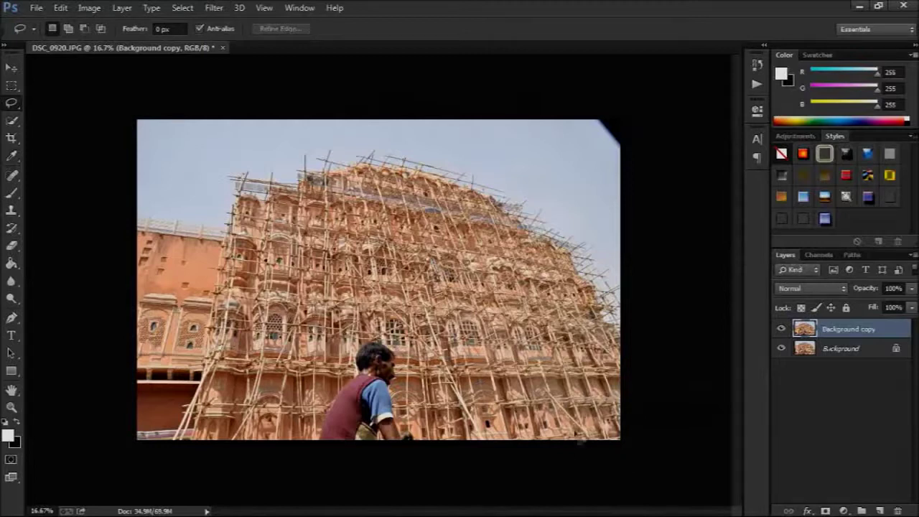
# - Select the man at the bottom and remove him with Content-Aware Fill
pyautogui.moveTo(429, 452)
pyautogui.mouseDown()
pyautogui.moveTo(399, 403)
pyautogui.moveTo(388, 345)
pyautogui.moveTo(321, 438)
pyautogui.moveTo(410, 433)
pyautogui.mouseUp()
pyautogui.rightClick(375, 373)
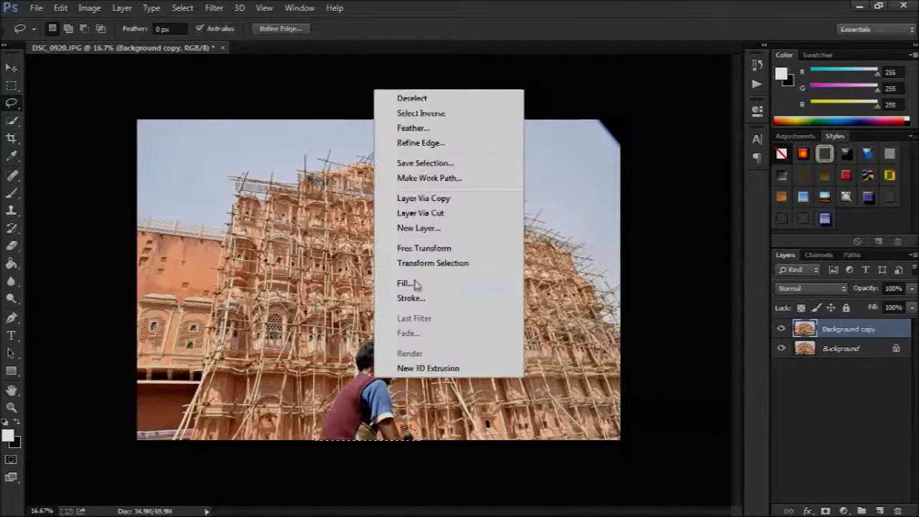
pyautogui.click(410, 288)
pyautogui.click(535, 141)
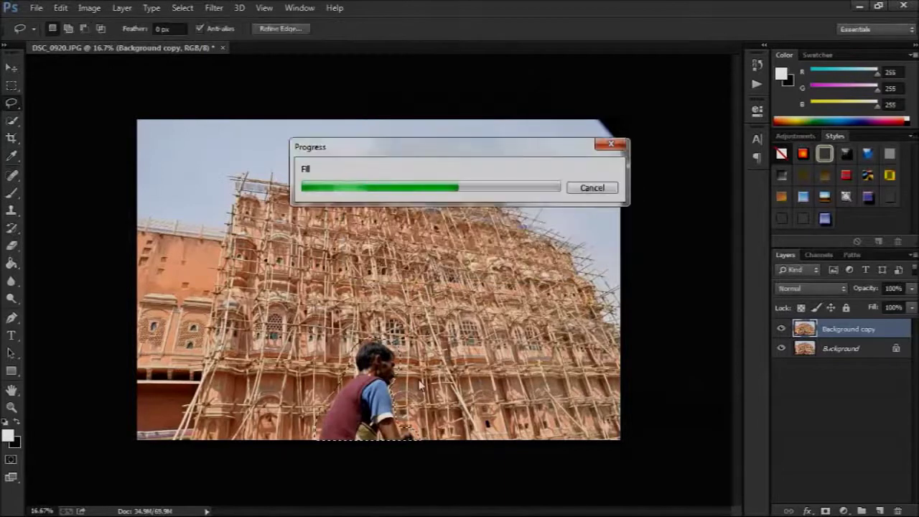
pyautogui.hotkey('ctrl', 'd')
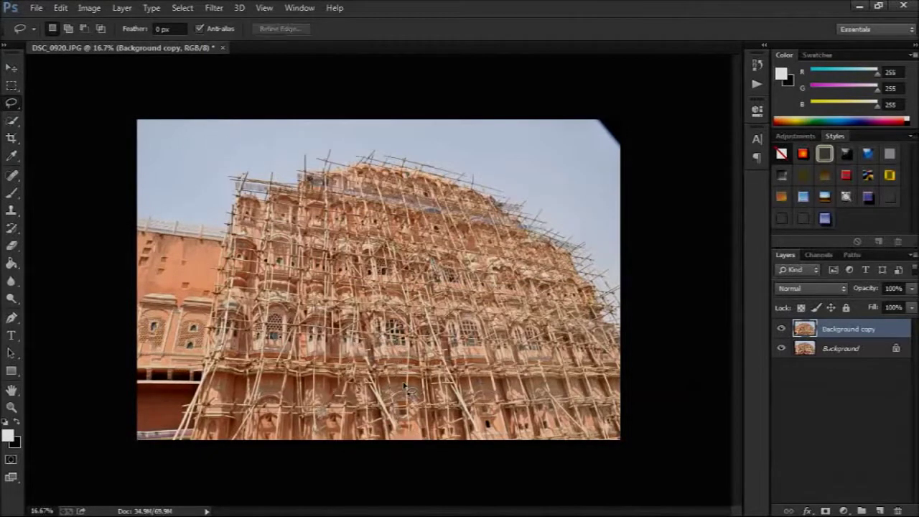
# - Fill the black wedge at the top-right corner with Content-Aware Fill
pyautogui.moveTo(622, 169)
pyautogui.mouseDown()
pyautogui.moveTo(591, 113)
pyautogui.moveTo(655, 181)
pyautogui.moveTo(614, 147)
pyautogui.mouseUp()
pyautogui.rightClick(614, 148)
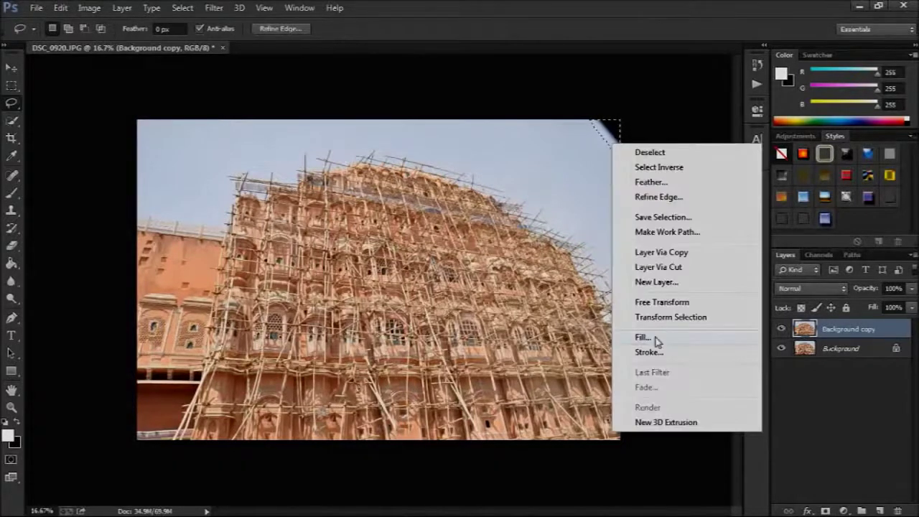
pyautogui.click(648, 334)
pyautogui.press('Return')
pyautogui.hotkey('ctrl', 'd')
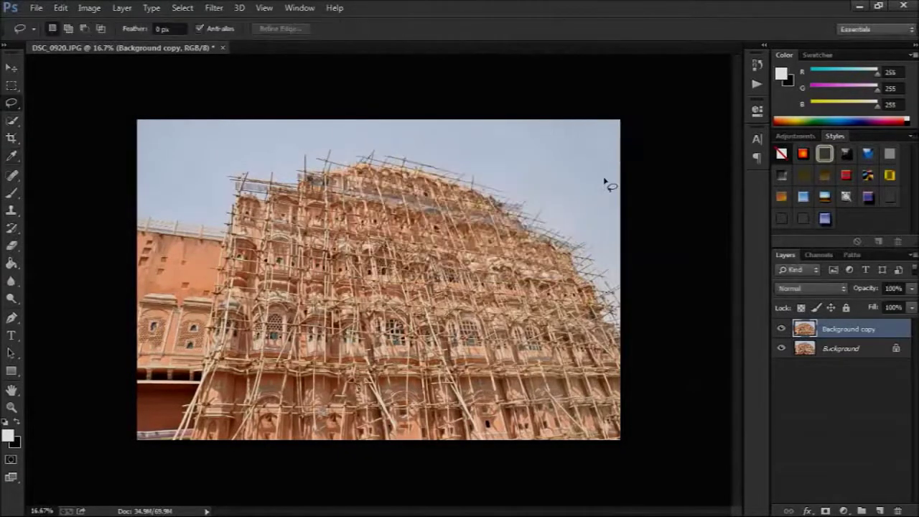
# - Toggle the Background copy layer off and on to compare with the original
pyautogui.click(781, 330)
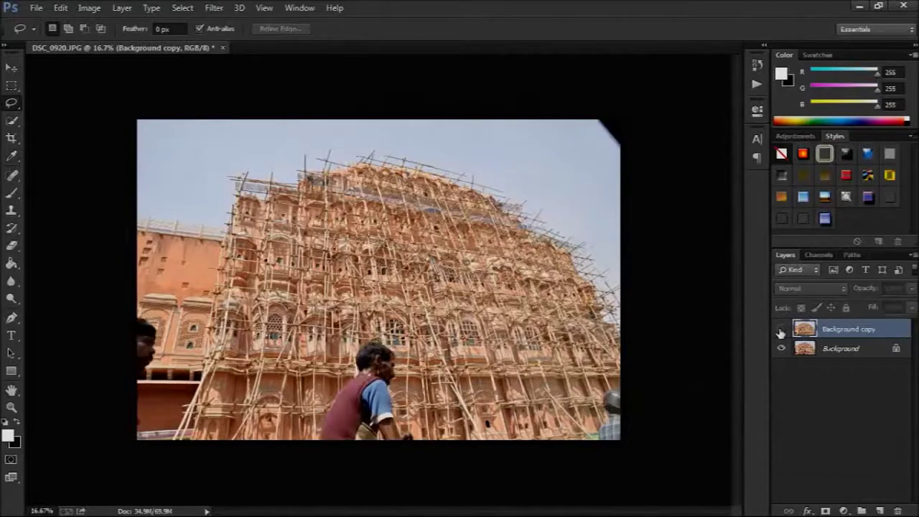
pyautogui.click(781, 329)
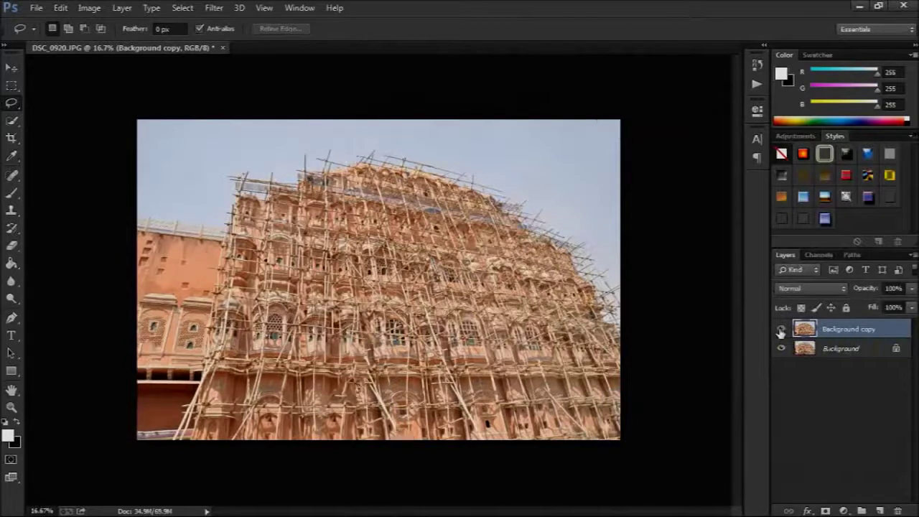
pyautogui.hotkey('alt', 'Tab')
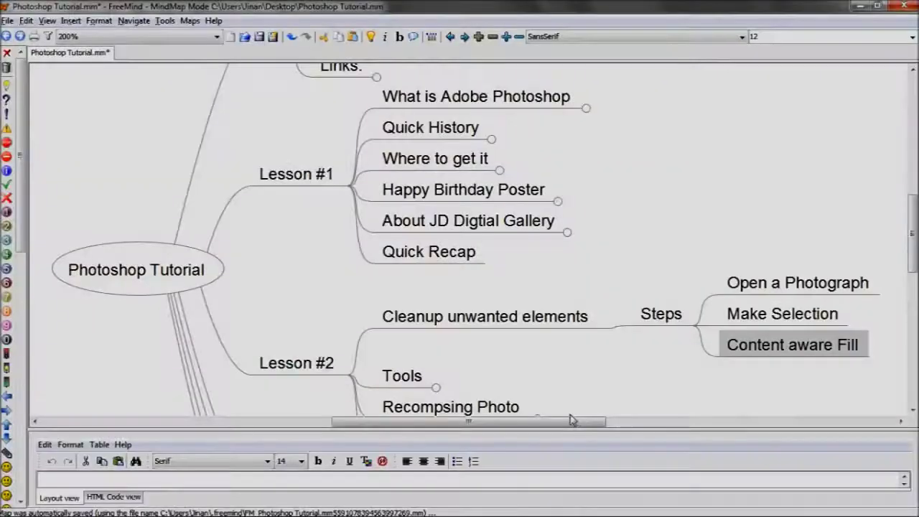
# - Expand Tools and Recompsing Photo to reveal Lasso Tool, Content aware Fill and Crop Tool
pyautogui.scroll(-3, 572, 420)
pyautogui.click(402, 266)
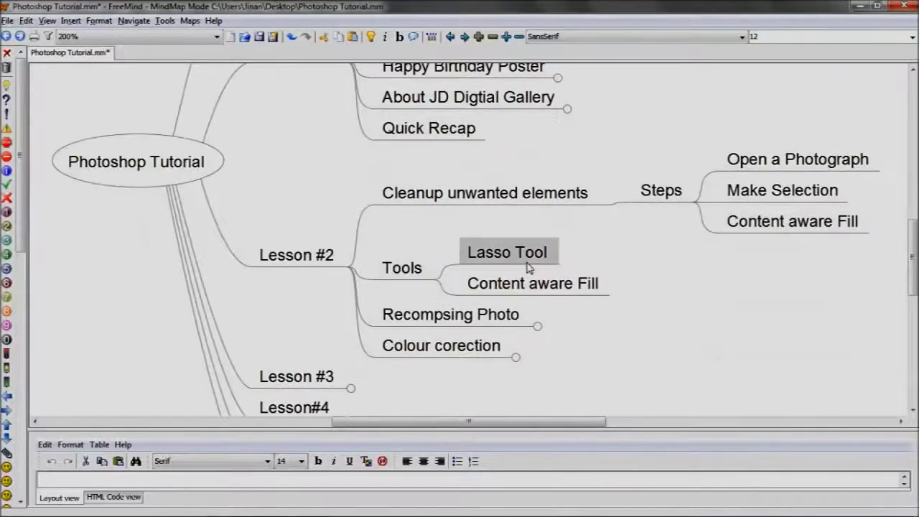
pyautogui.click(465, 323)
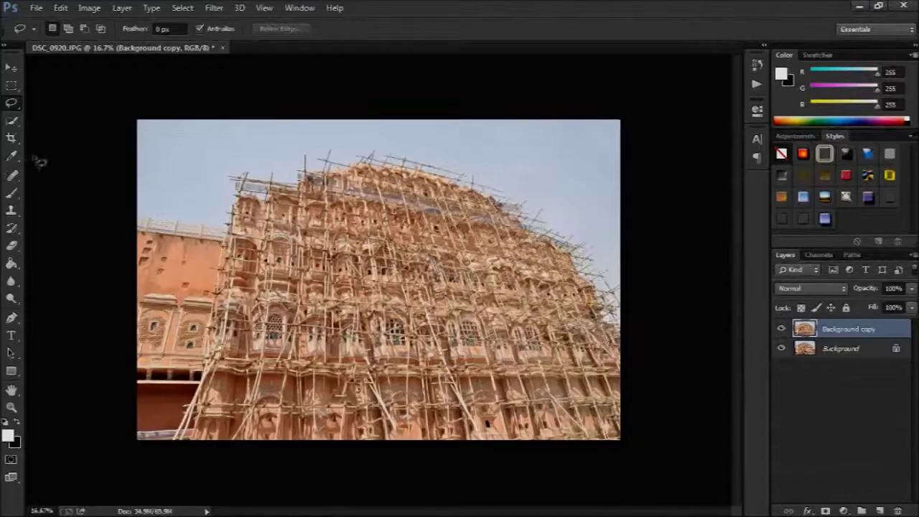
# - Crop the photo with the Crop Tool, adjusting the box and image position before committing
pyautogui.click(14, 141)
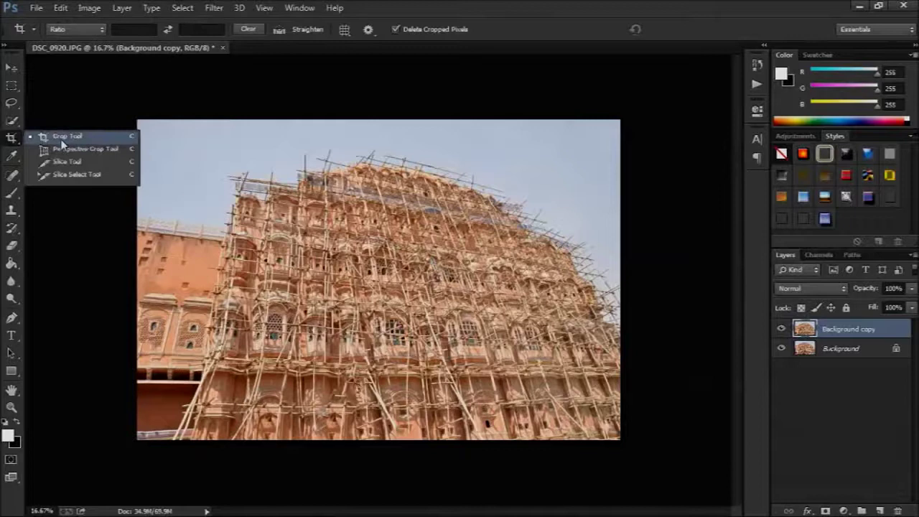
pyautogui.click(62, 141)
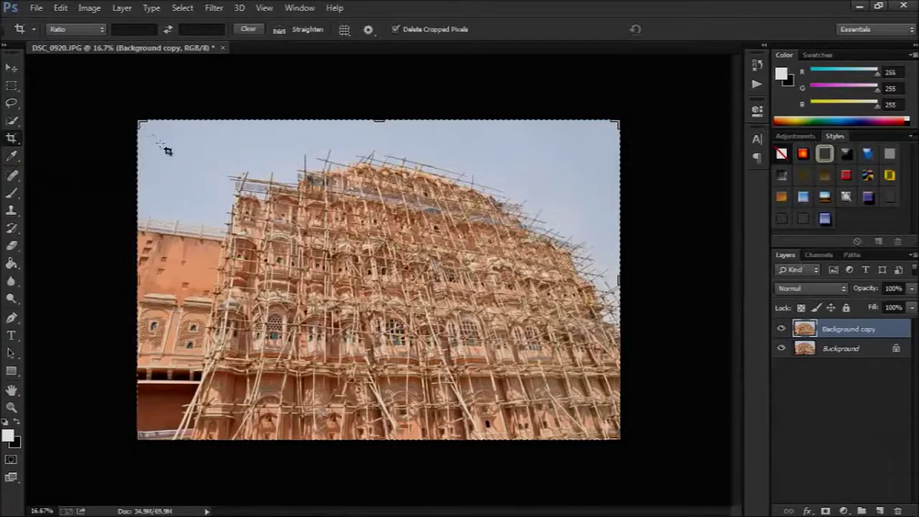
pyautogui.moveTo(168, 151); pyautogui.dragTo(619, 445)
pyautogui.moveTo(394, 224)
pyautogui.mouseDown()
pyautogui.moveTo(367, 207)
pyautogui.moveTo(393, 245)
pyautogui.moveTo(385, 217)
pyautogui.mouseUp()
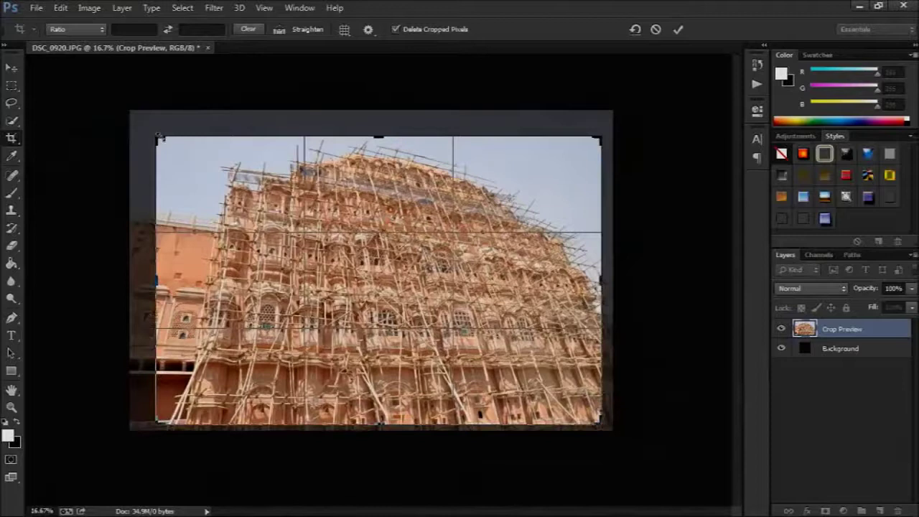
pyautogui.moveTo(159, 138); pyautogui.dragTo(151, 136)
pyautogui.moveTo(410, 234); pyautogui.dragTo(407, 239)
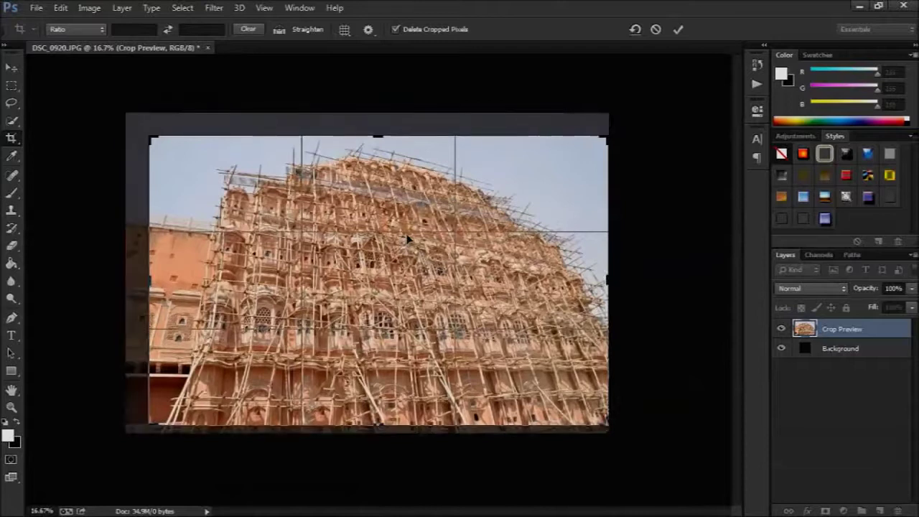
pyautogui.press('Return')
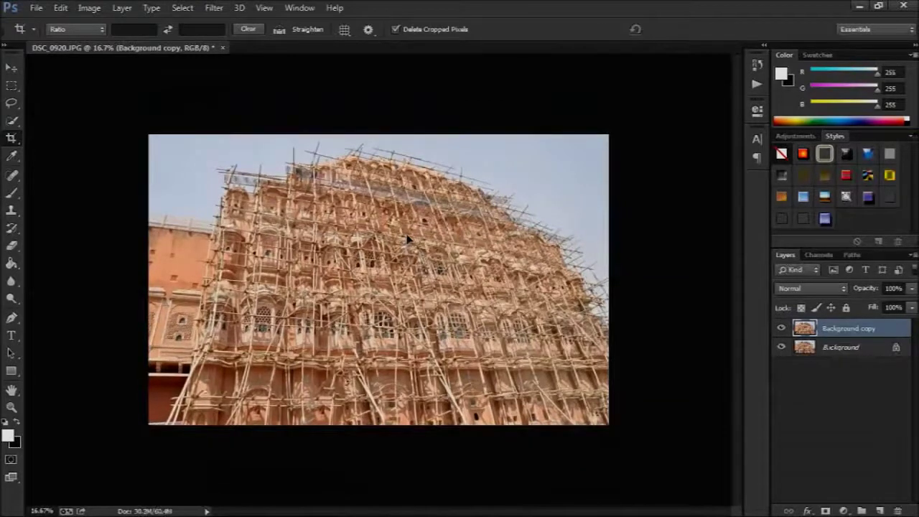
# - In FreeMind, expand Colour corection and select its Levels node
pyautogui.hotkey('alt', 'Tab')
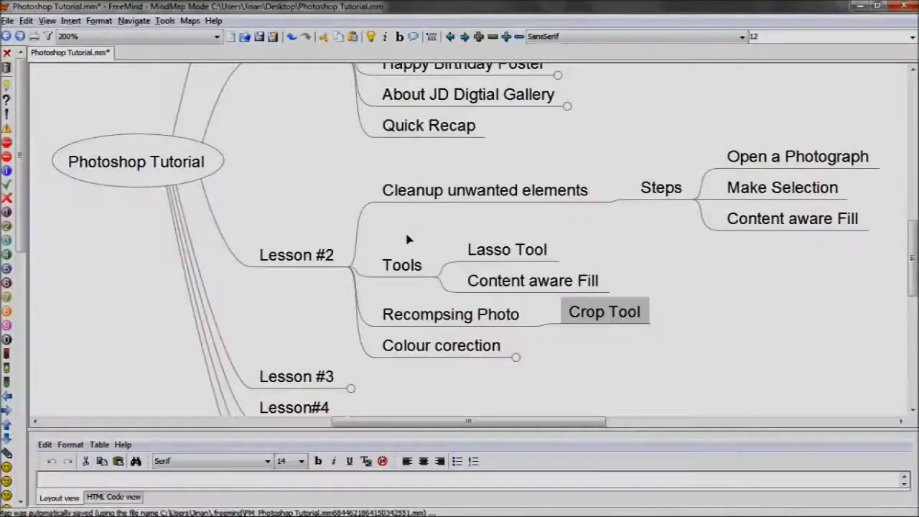
pyautogui.click(420, 348)
pyautogui.click(557, 351)
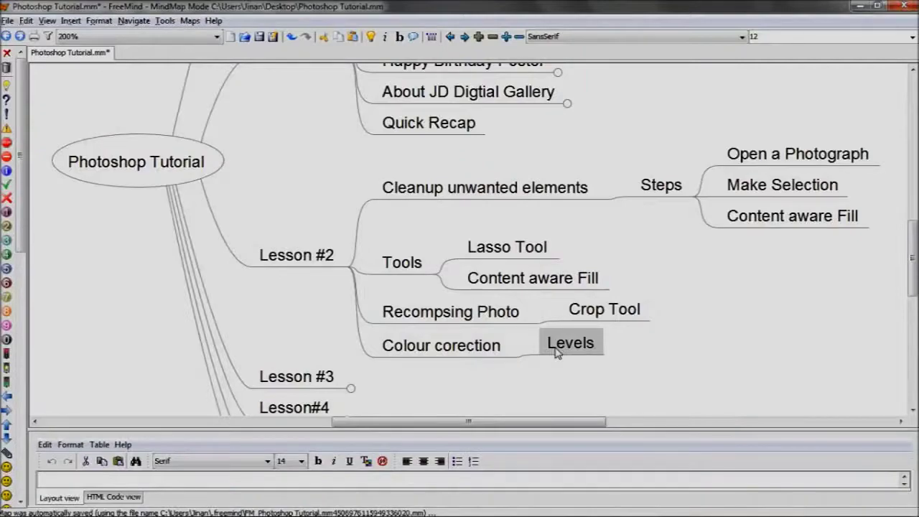
pyautogui.hotkey('alt', 'Tab')
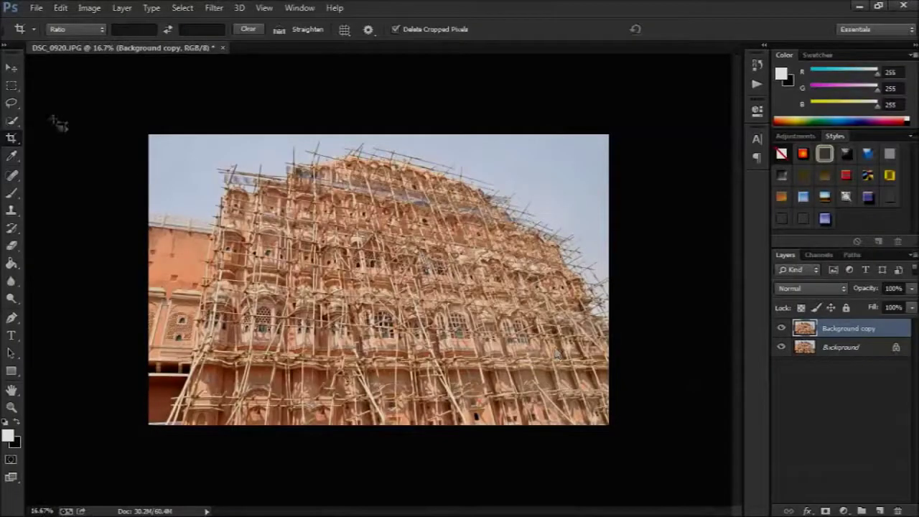
# - Open Levels and set the input levels to 52, 0.77 and 252
pyautogui.click(11, 69)
pyautogui.click(89, 8)
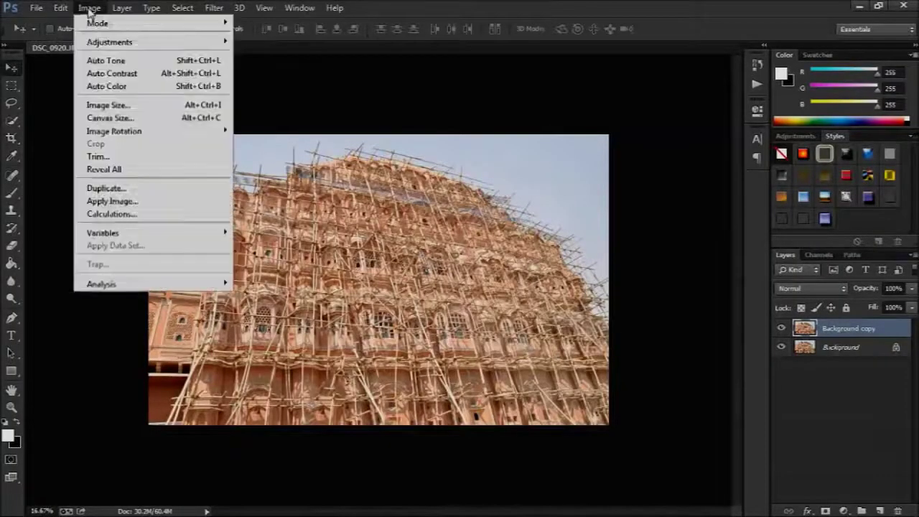
pyautogui.moveTo(106, 46)
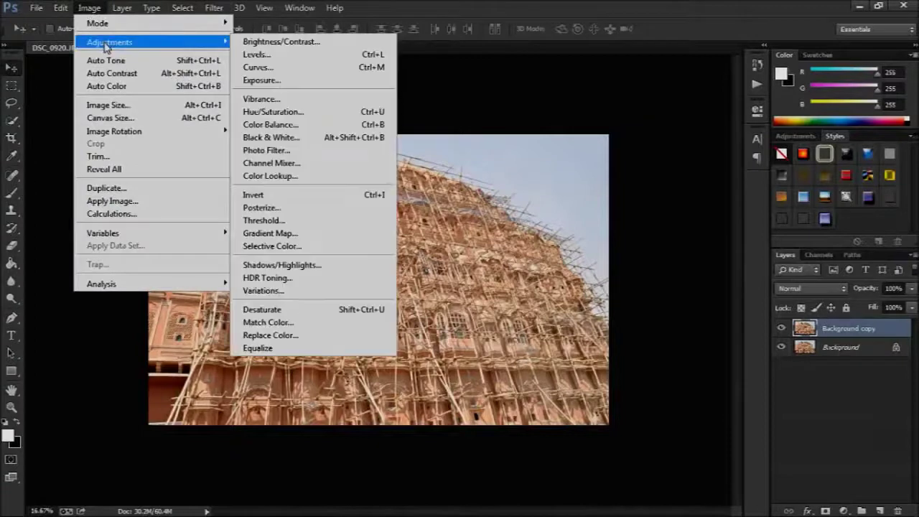
pyautogui.click(288, 61)
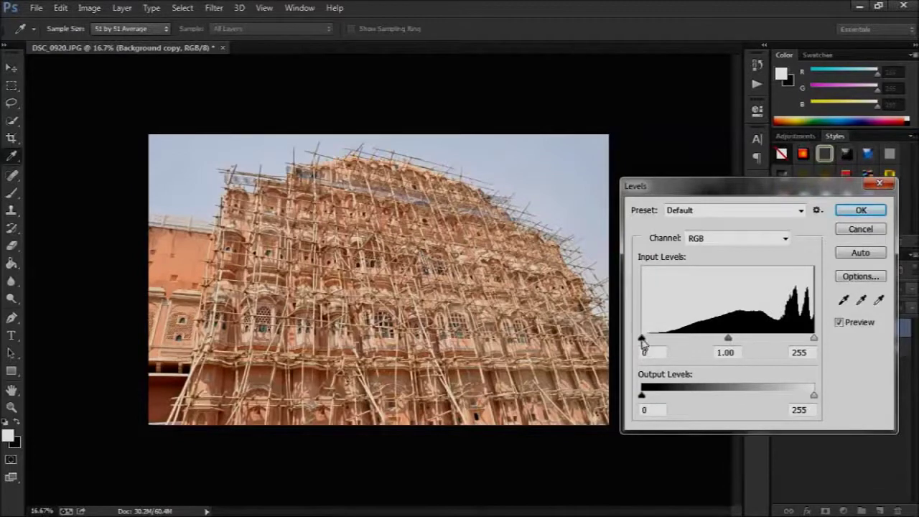
pyautogui.moveTo(643, 341); pyautogui.dragTo(687, 349)
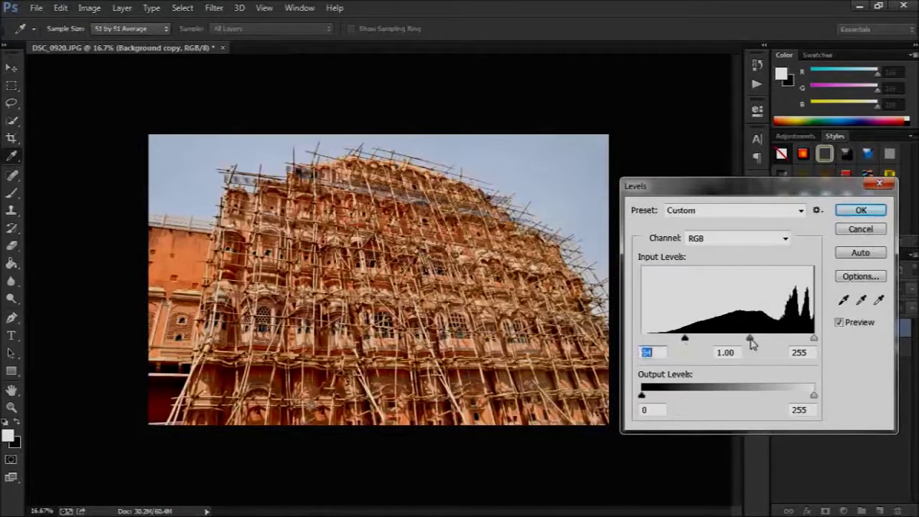
pyautogui.moveTo(752, 344); pyautogui.dragTo(814, 344)
pyautogui.moveTo(685, 339); pyautogui.dragTo(678, 345)
# - Toggle the Levels preview to compare before and after, then apply the adjustment
pyautogui.click(839, 324)
pyautogui.click(840, 324)
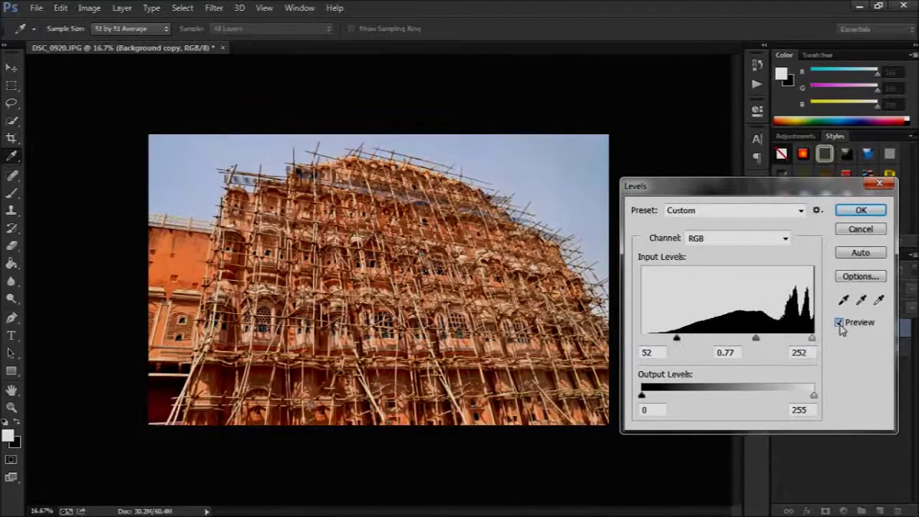
pyautogui.click(840, 324)
pyautogui.click(839, 323)
pyautogui.click(840, 324)
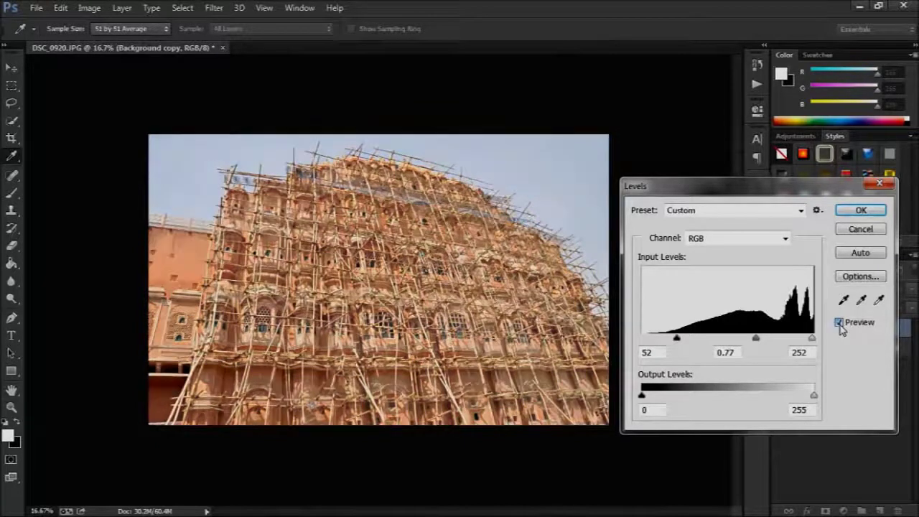
pyautogui.click(840, 324)
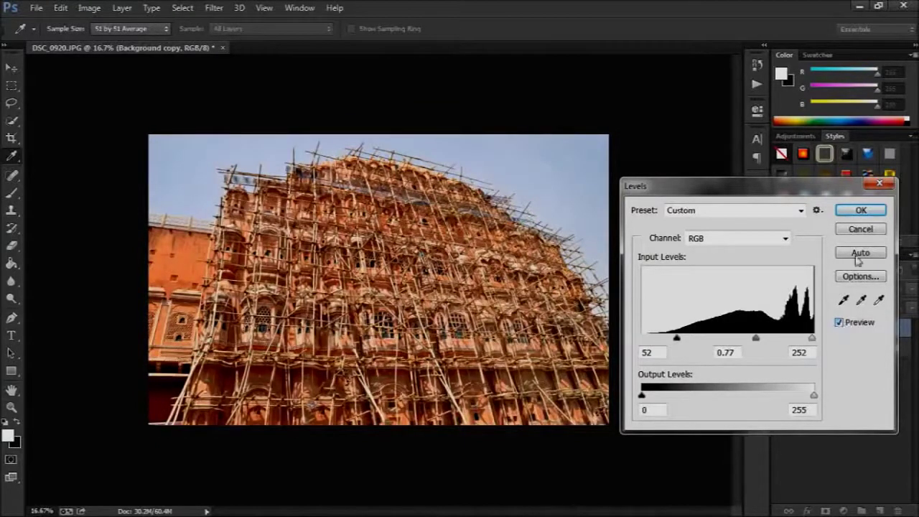
pyautogui.click(860, 211)
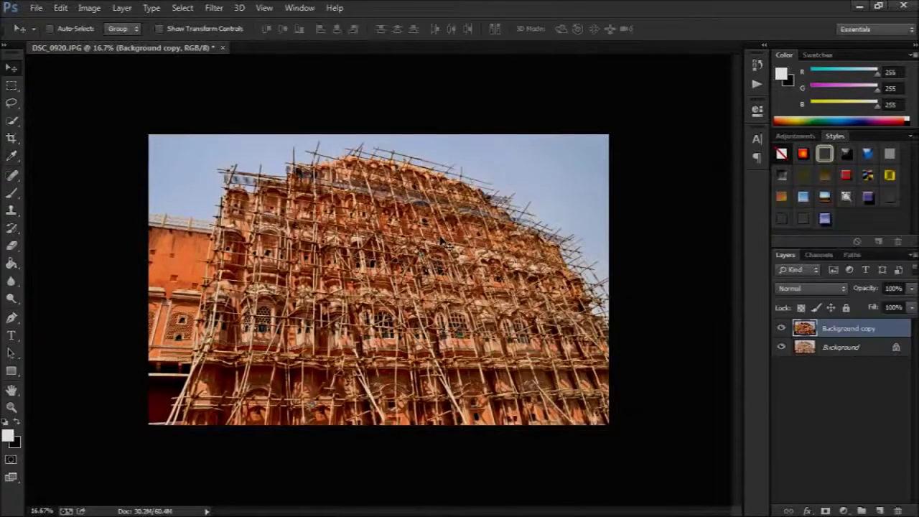
# - Hide and show the adjusted Background copy layer to compare with the original
pyautogui.click(782, 329)
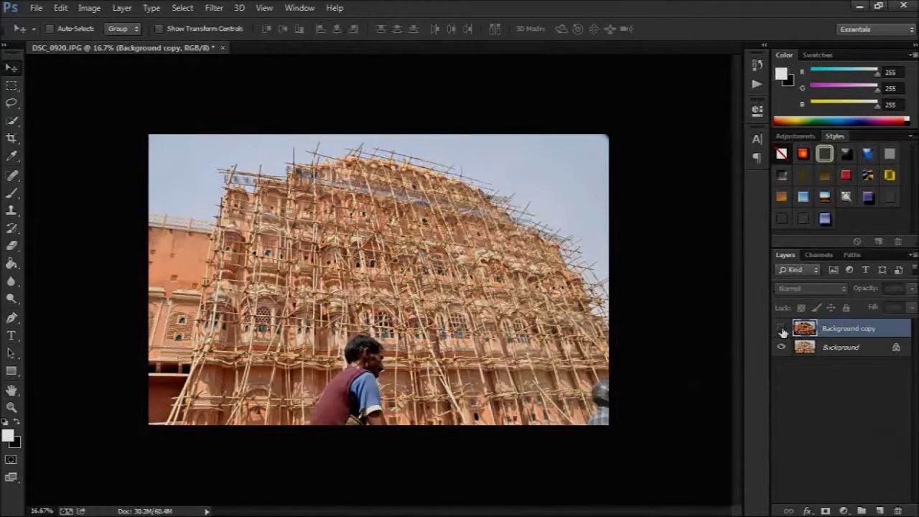
pyautogui.click(782, 329)
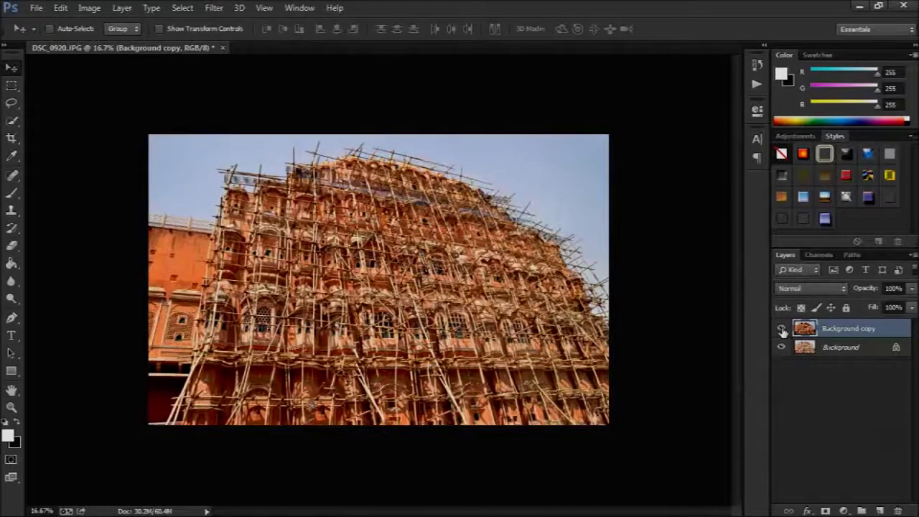
pyautogui.click(36, 7)
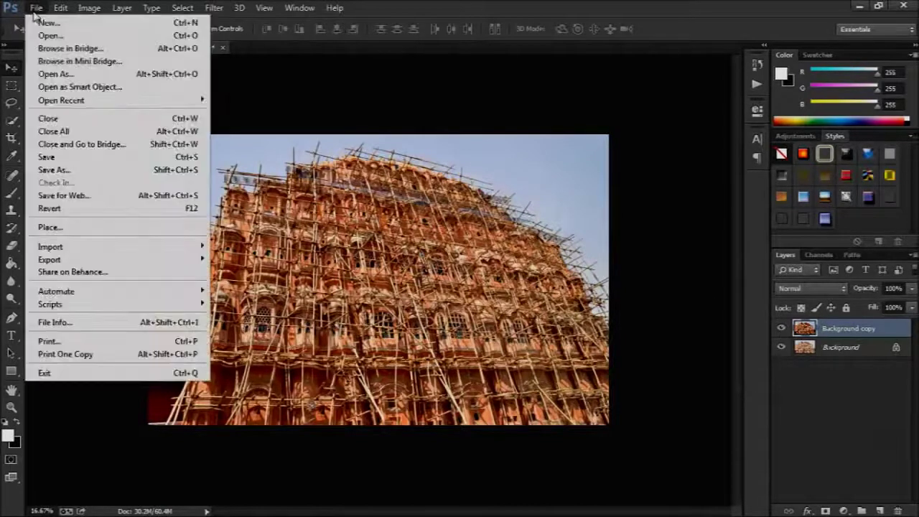
# - Save as JPEG 'DSC_0920_cleaned_01' in the photos folder at Maximum quality 12
pyautogui.click(51, 170)
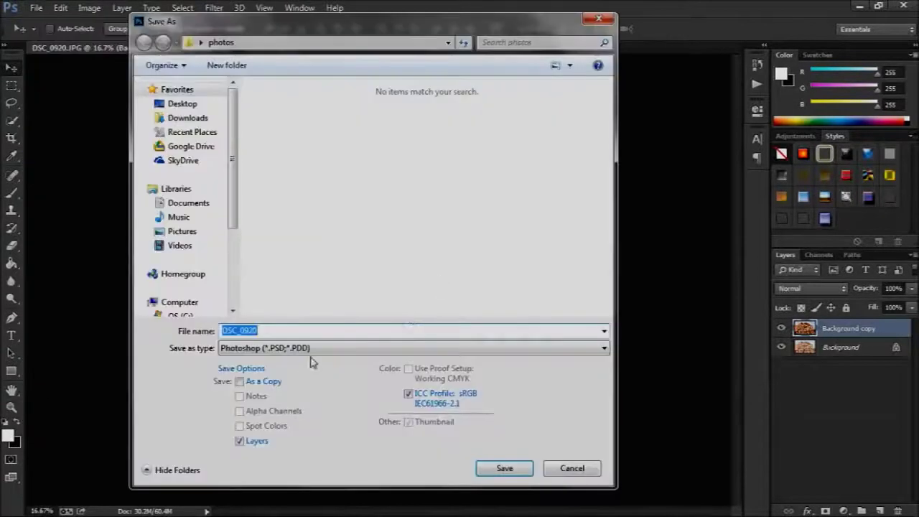
pyautogui.click(323, 349)
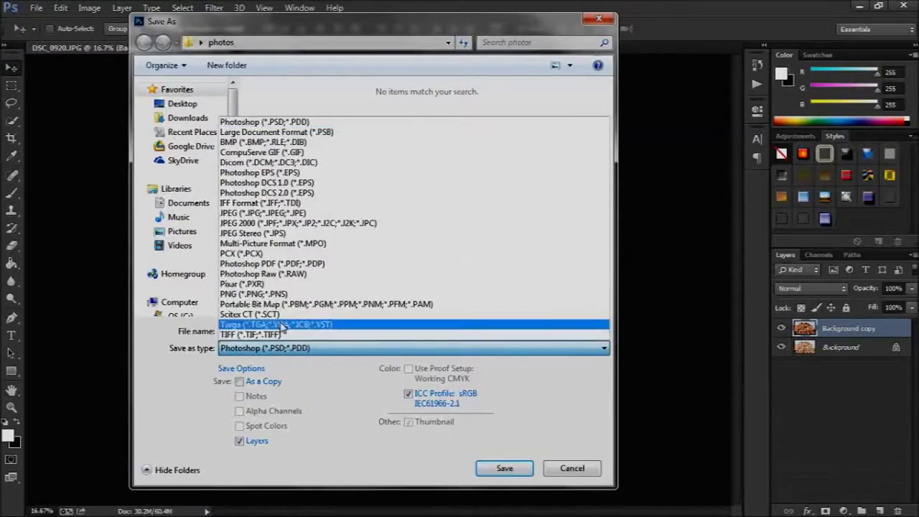
pyautogui.click(264, 214)
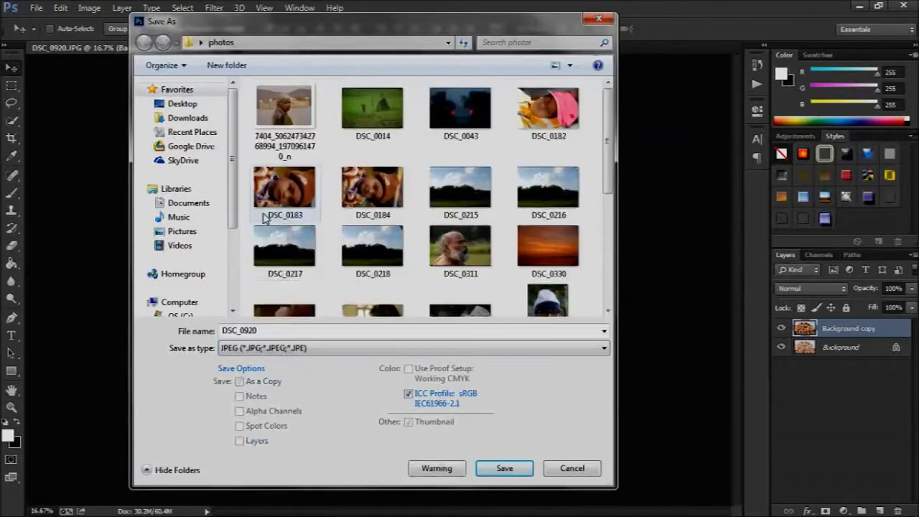
pyautogui.click(285, 330)
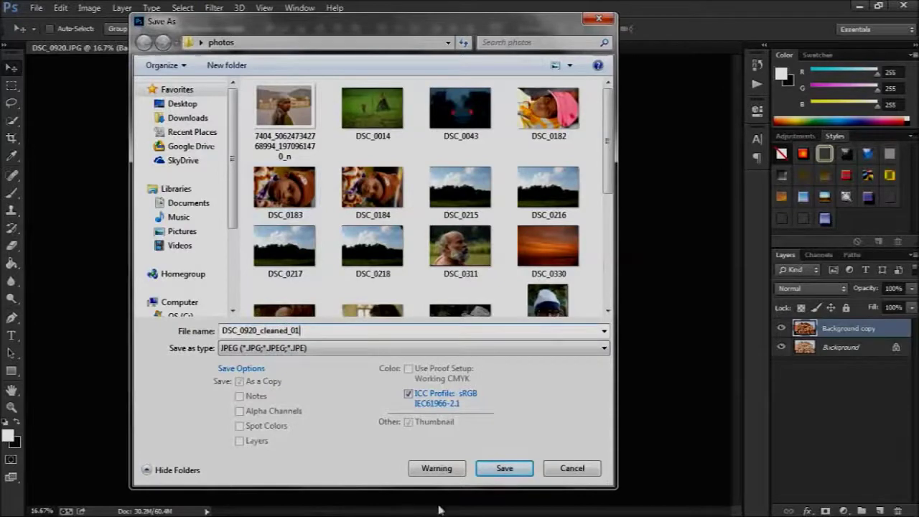
pyautogui.click(504, 469)
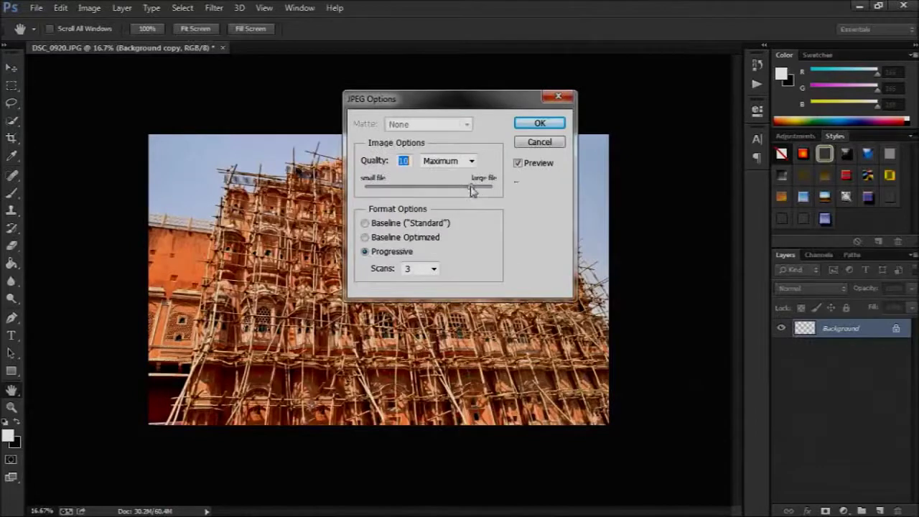
pyautogui.moveTo(472, 188); pyautogui.dragTo(505, 201)
pyautogui.click(540, 124)
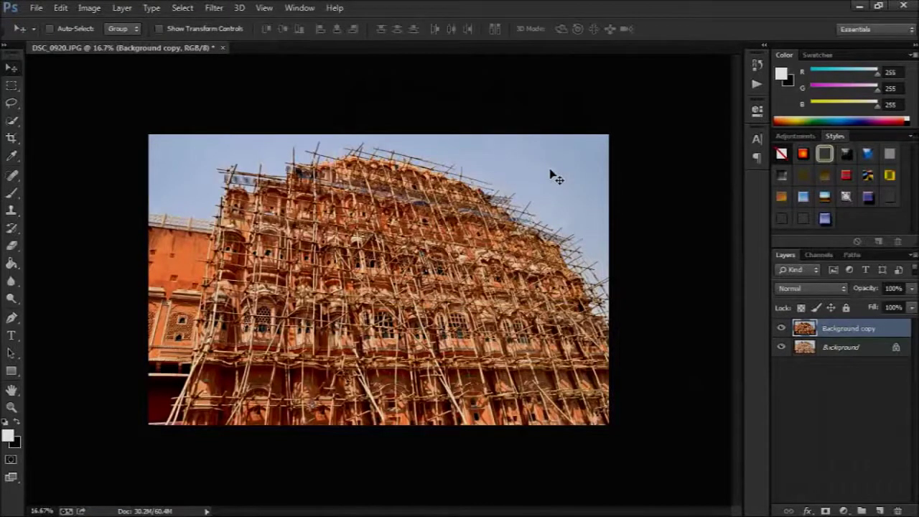
pyautogui.hotkey('ctrl', '+')
pyautogui.hotkey('ctrl', '+')
pyautogui.press('h')
pyautogui.moveTo(250, 496); pyautogui.dragTo(156, 318)
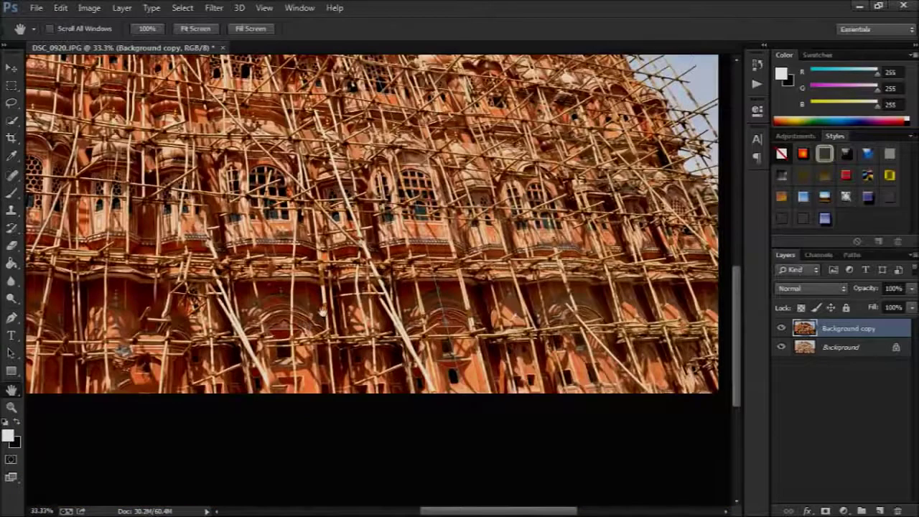
pyautogui.moveTo(322, 311); pyautogui.dragTo(137, 346)
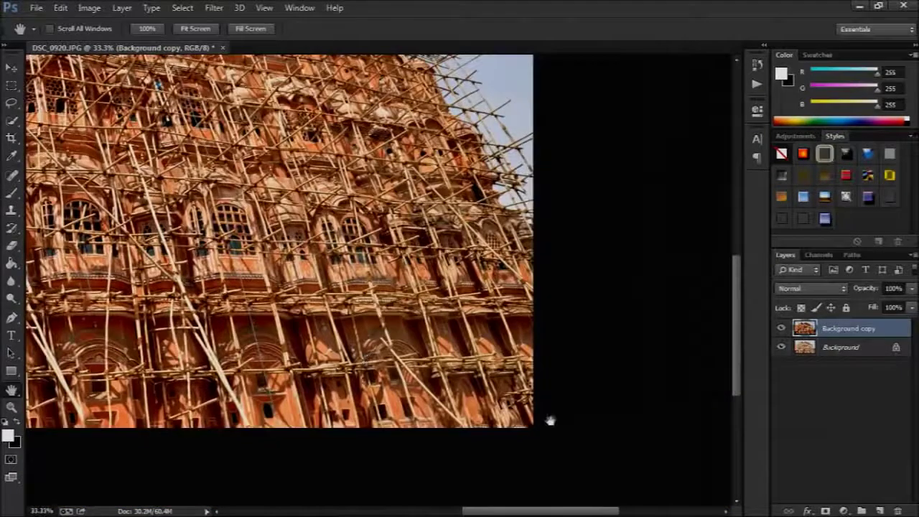
pyautogui.moveTo(288, 380); pyautogui.dragTo(460, 380)
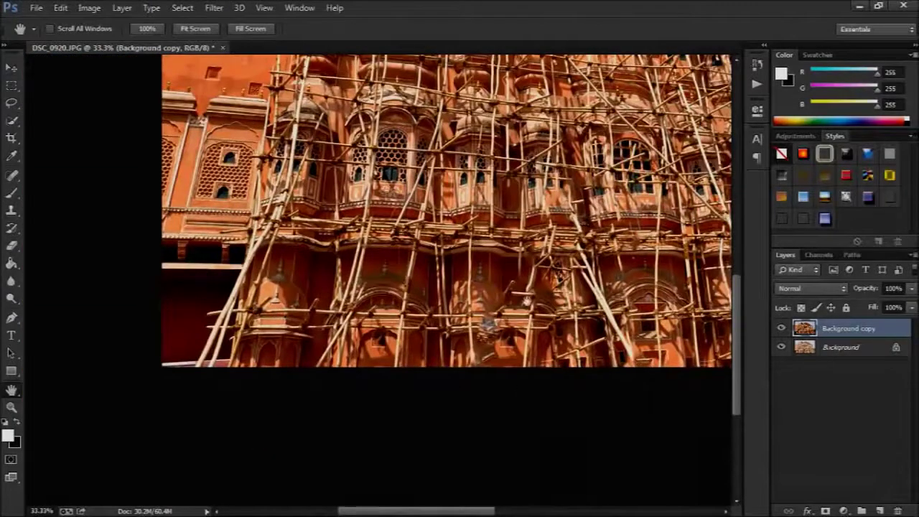
pyautogui.moveTo(466, 297); pyautogui.dragTo(503, 379)
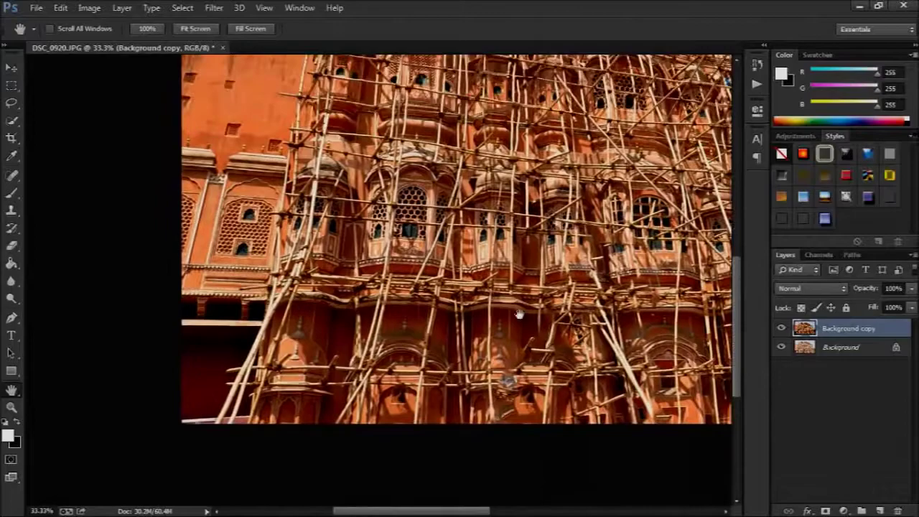
pyautogui.hotkey('ctrl', '-')
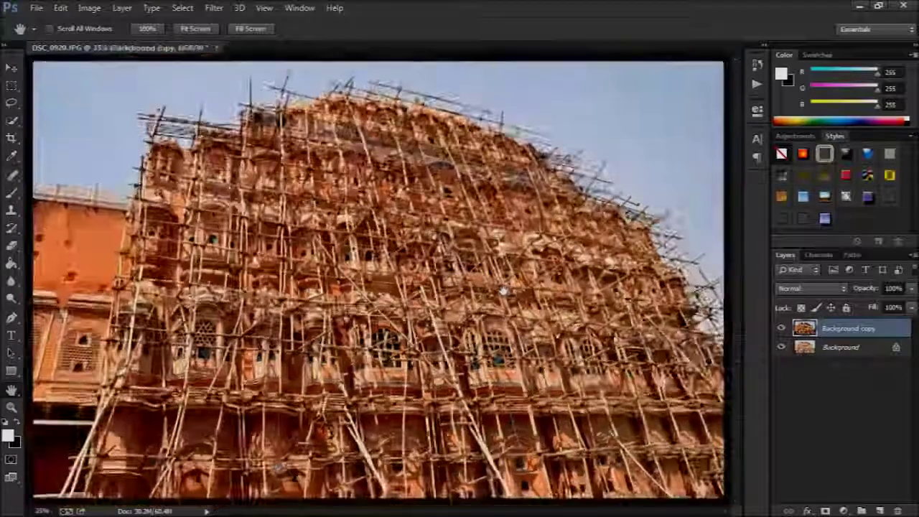
pyautogui.hotkey('ctrl', '-')
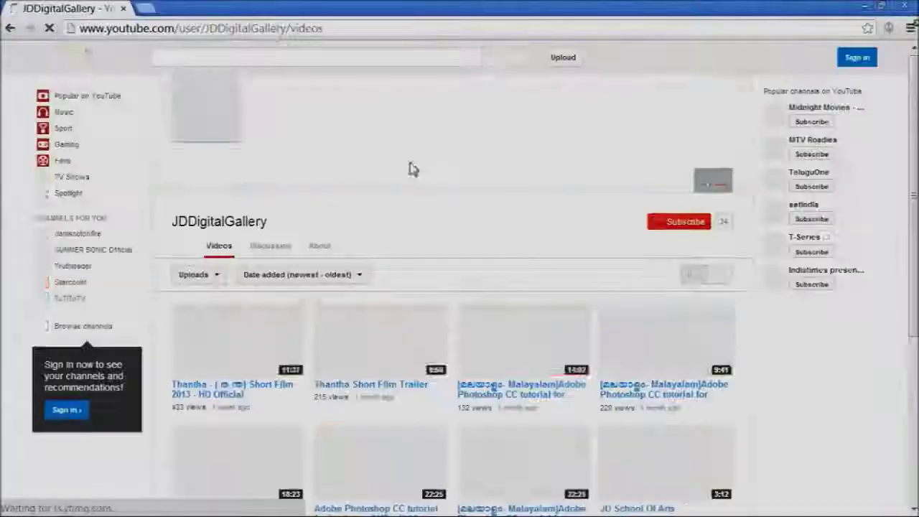